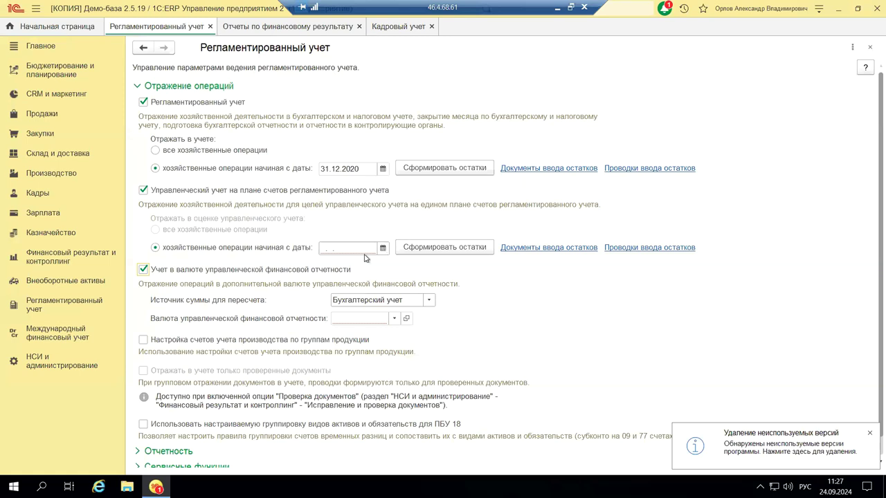
- Look through the regulated accounting section and the settings and reference books page for financial results, closing that page when done
scroll(345, 265, "down", 1)
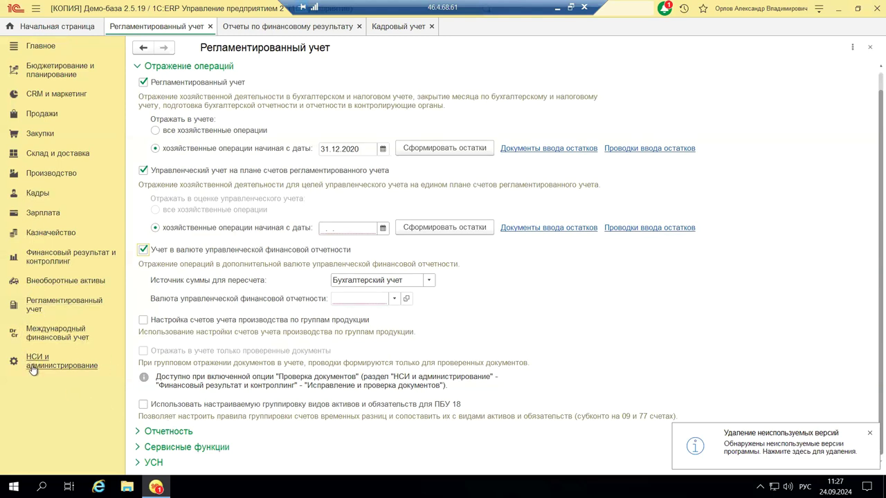
left_click(77, 307)
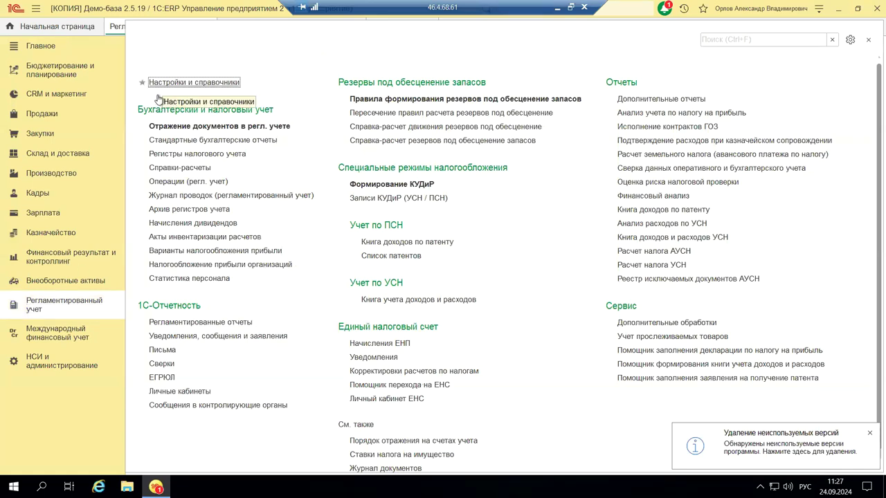
left_click(64, 261)
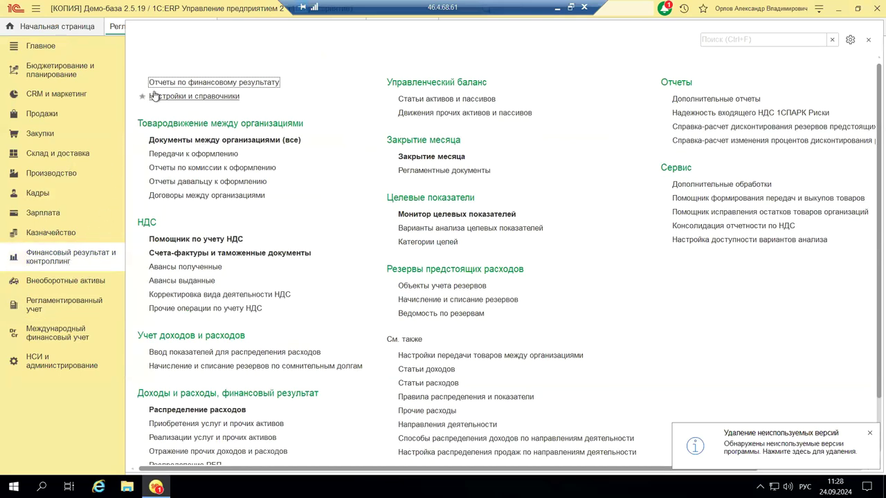
left_click(156, 96)
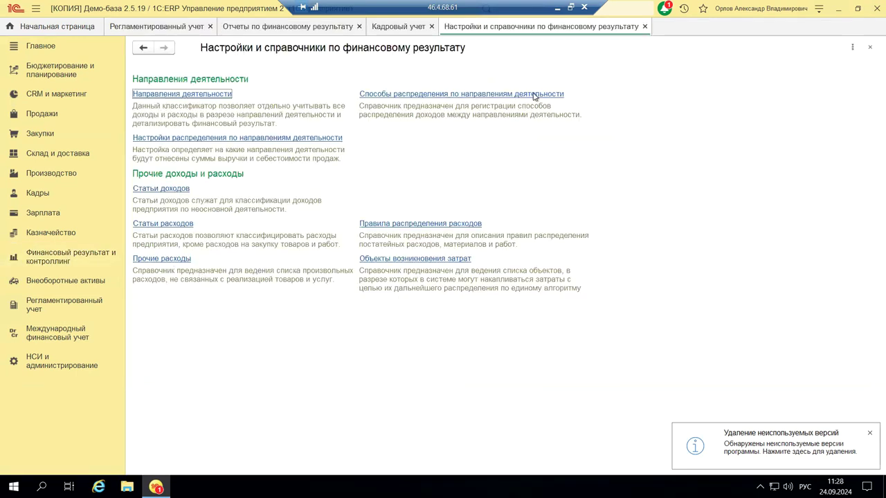
left_click(869, 47)
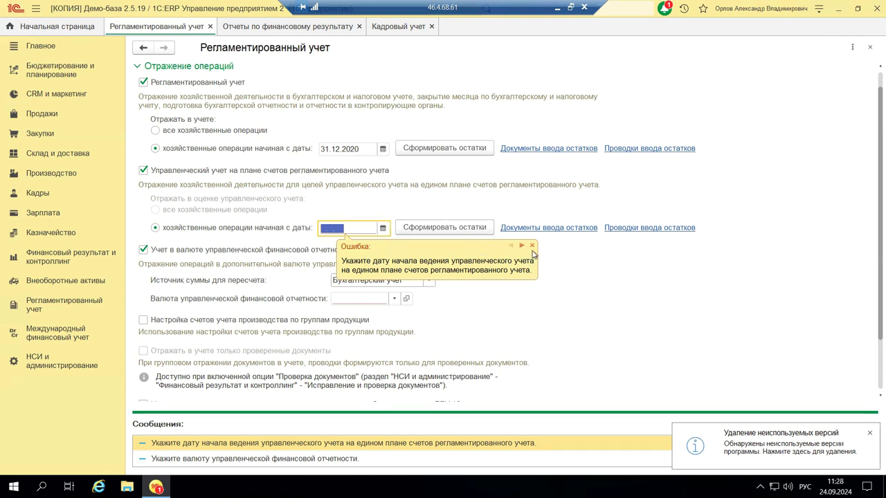
- Set the start date for management accounting on the regulated chart of accounts to 01.01.2023 and run the data processing for it
left_click(382, 229)
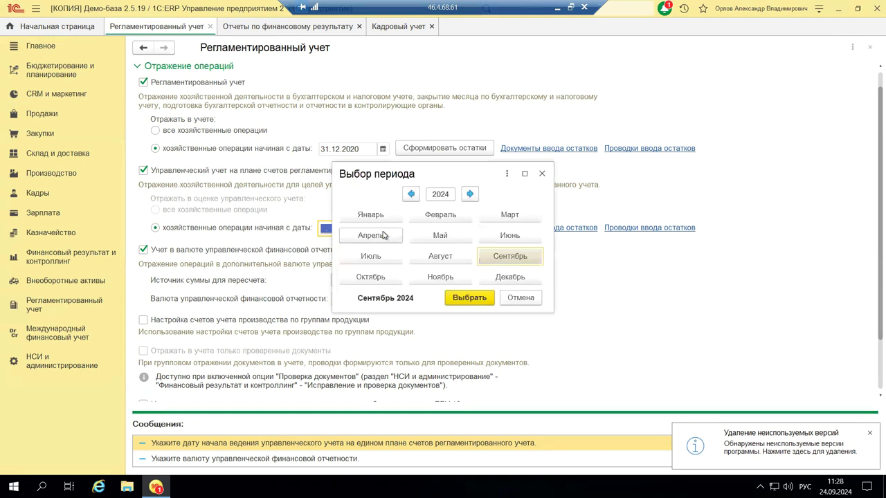
left_click(411, 195)
left_click(370, 215)
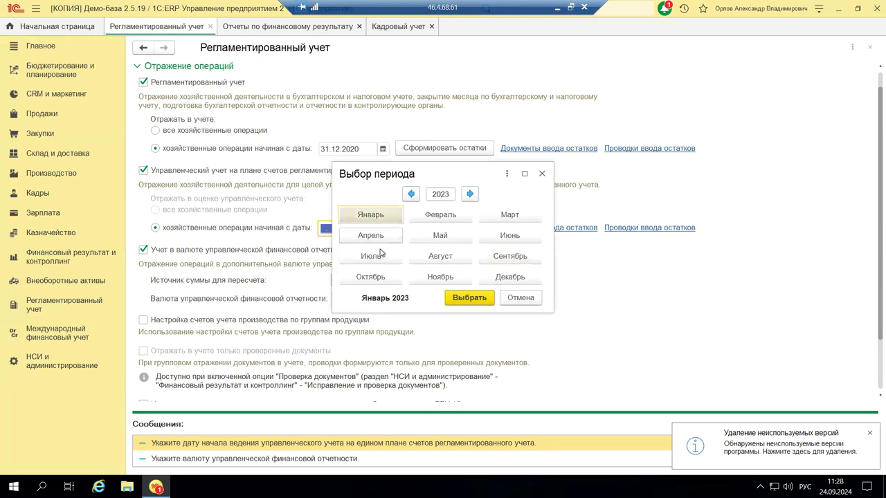
left_click(468, 298)
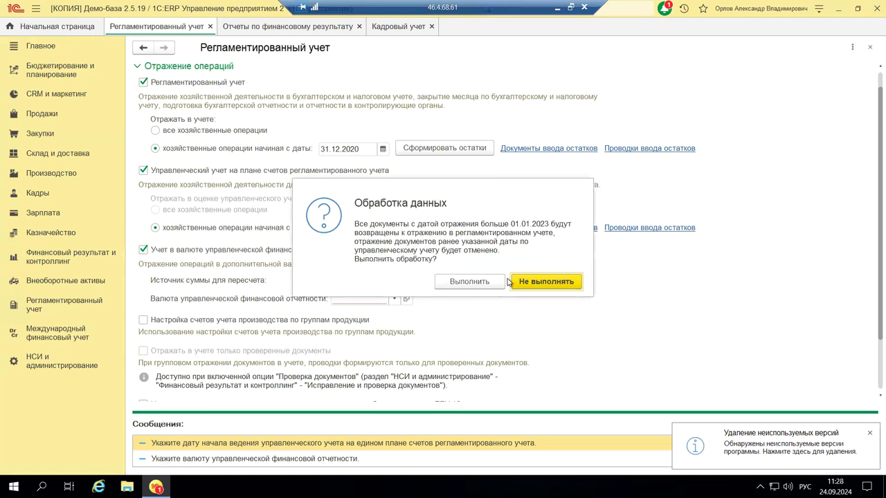
left_click(495, 281)
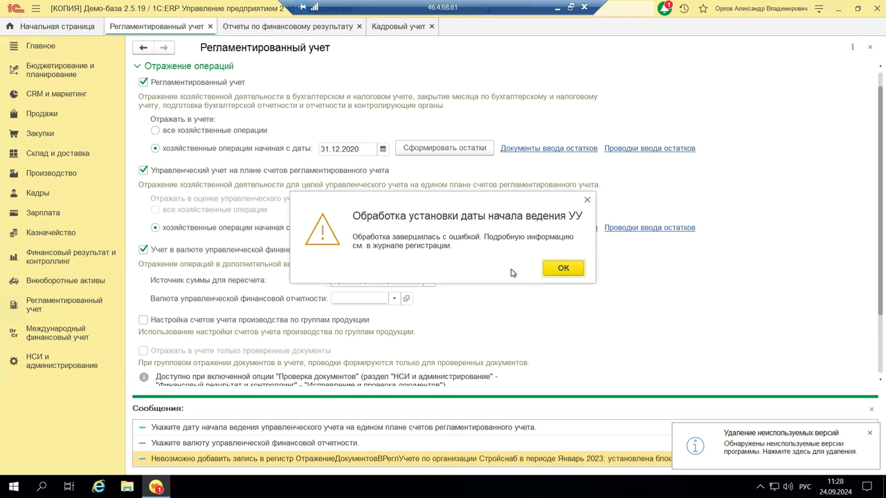
left_click(562, 268)
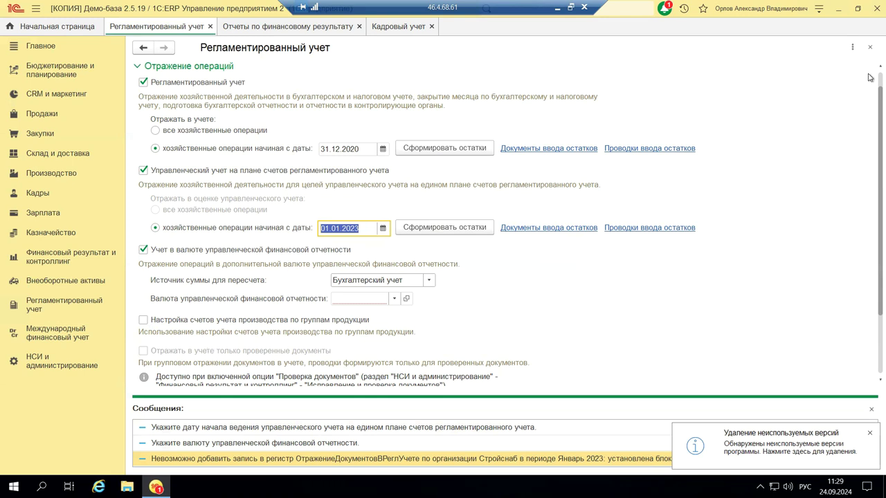
- Set the management financial reporting currency to RUB and close the Регламентированный учет settings
left_click(870, 47)
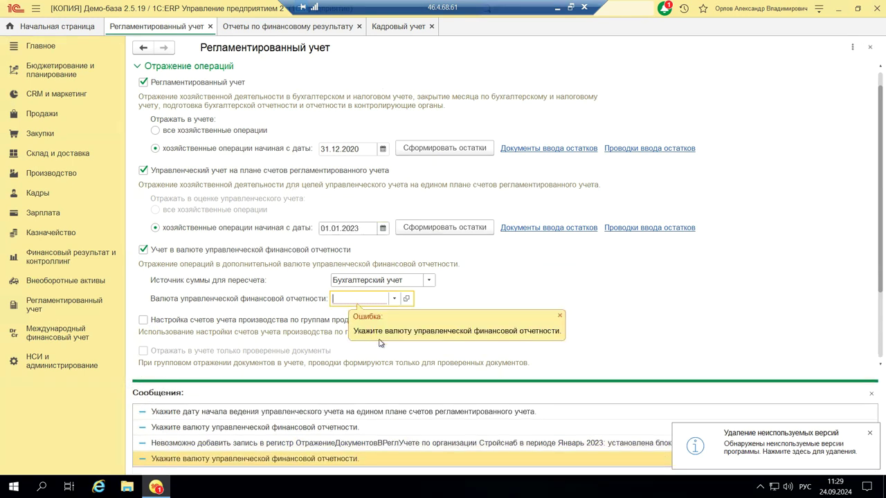
left_click(393, 299)
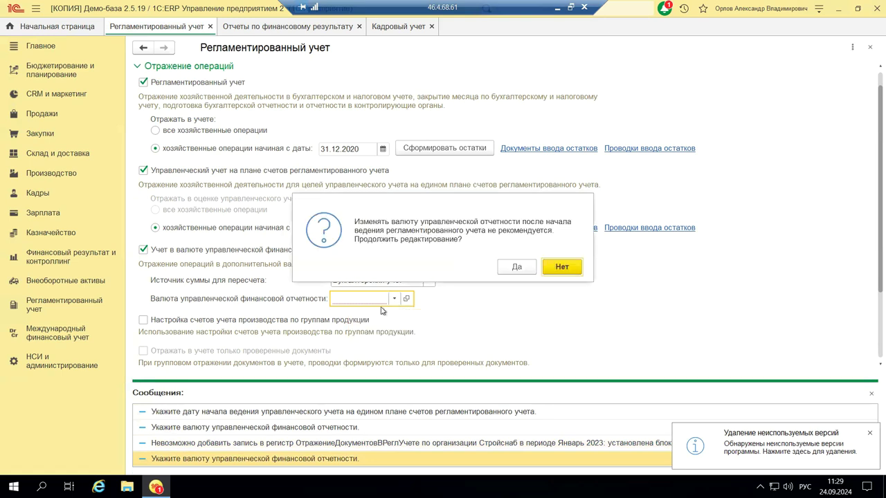
left_click(529, 275)
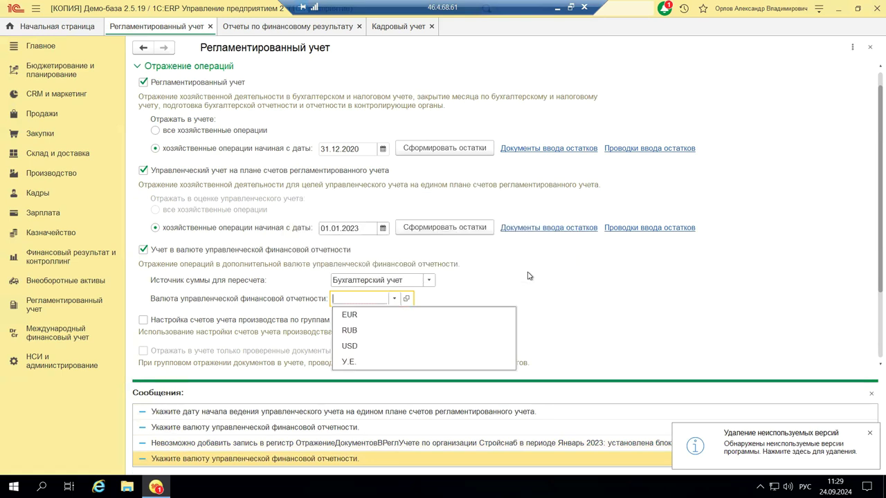
left_click(349, 330)
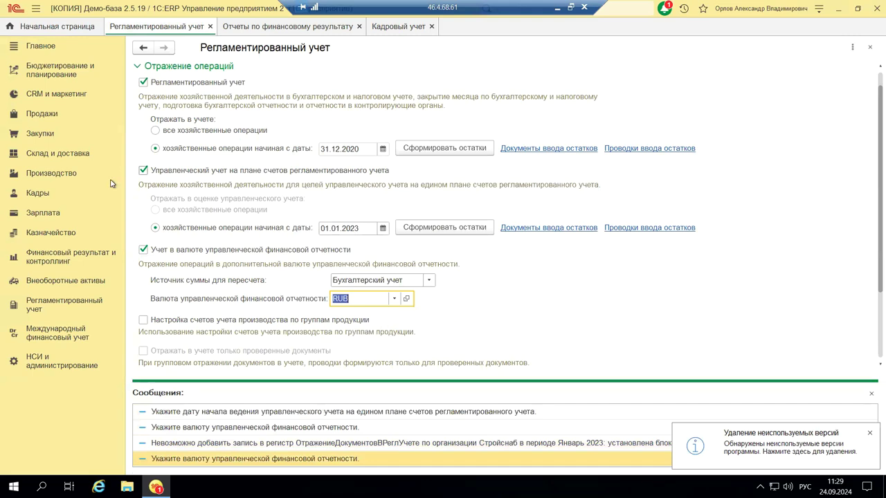
left_click(871, 50)
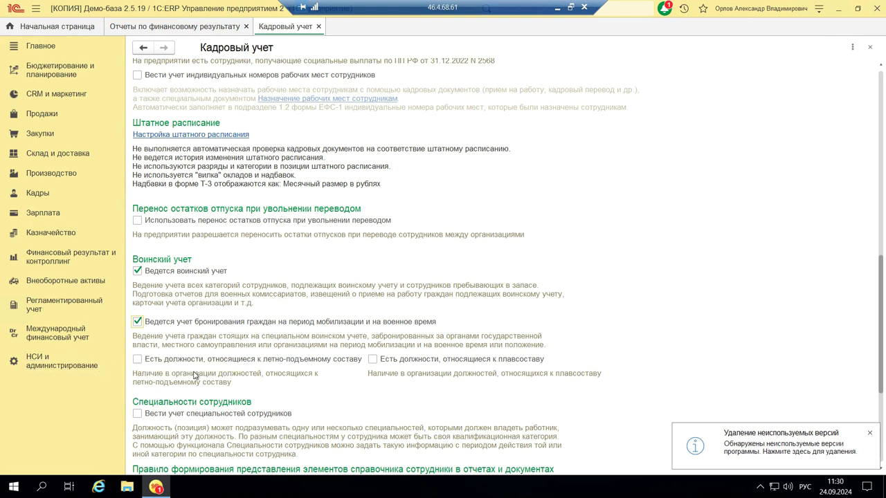
- Open the organization card of Андромеда from the organizations list in НСИ и администрирование
scroll(184, 303, "up", 5)
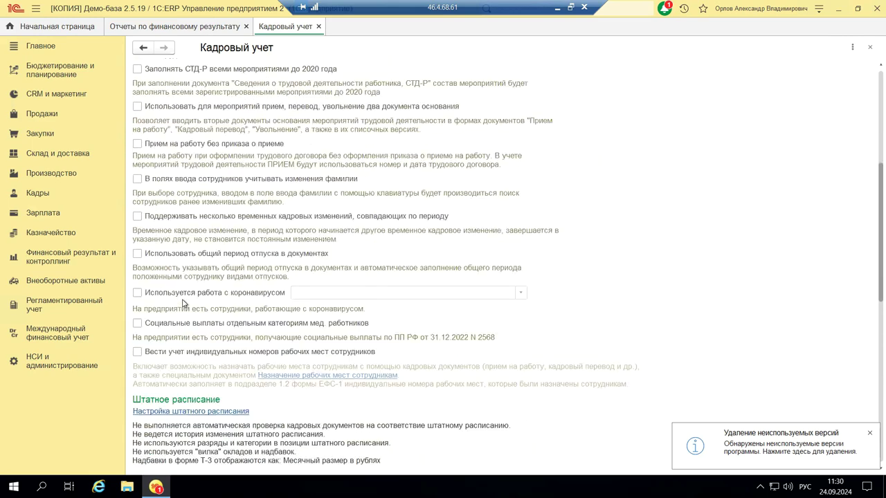
scroll(183, 303, "up", 1)
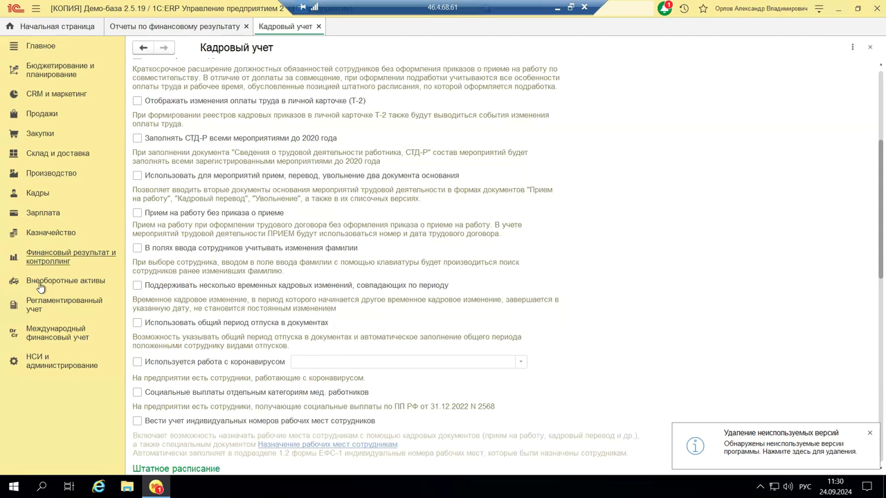
left_click(49, 366)
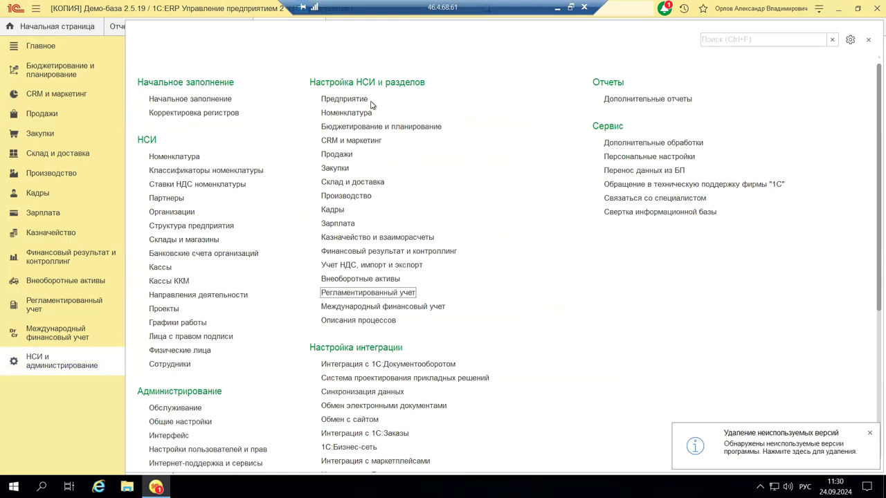
left_click(171, 214)
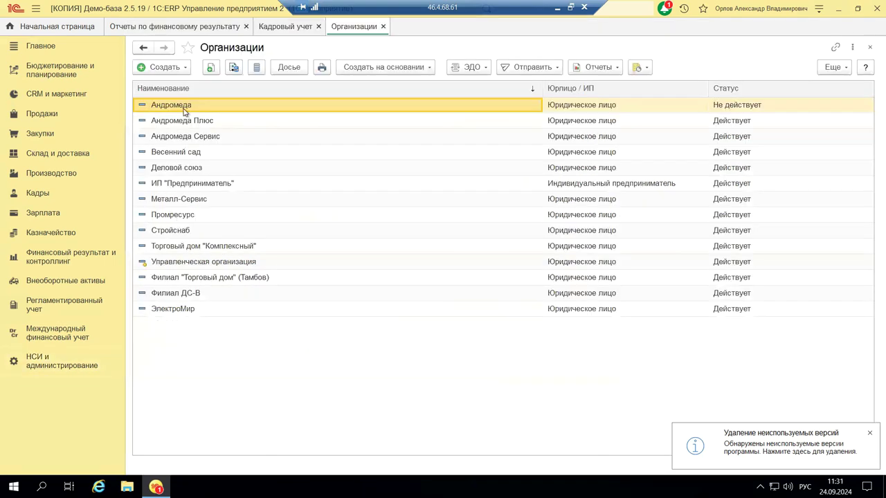
double_click(182, 108)
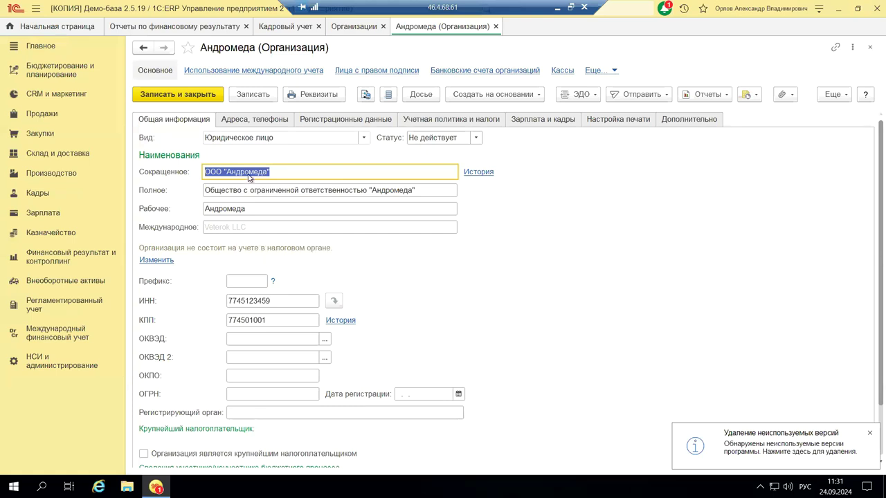
- Review the organization's addresses and phones, accounting policy and taxes, and payroll and HR settings, and close its card
left_click(254, 122)
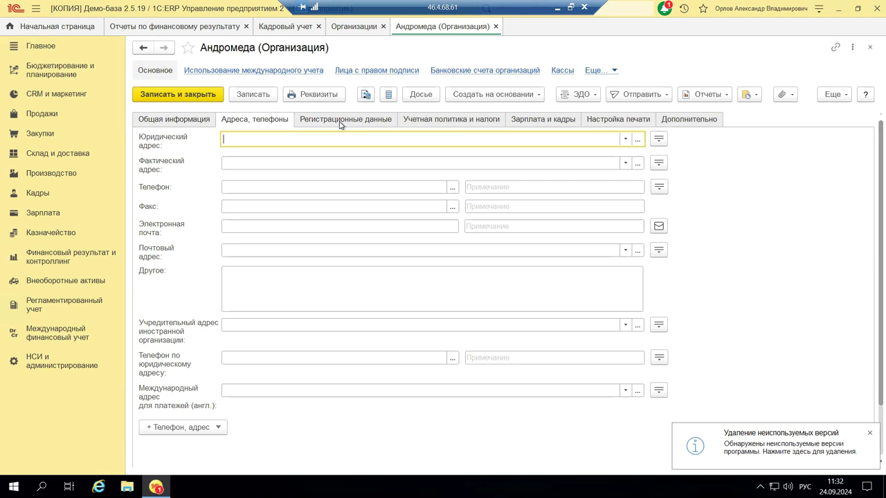
left_click(426, 121)
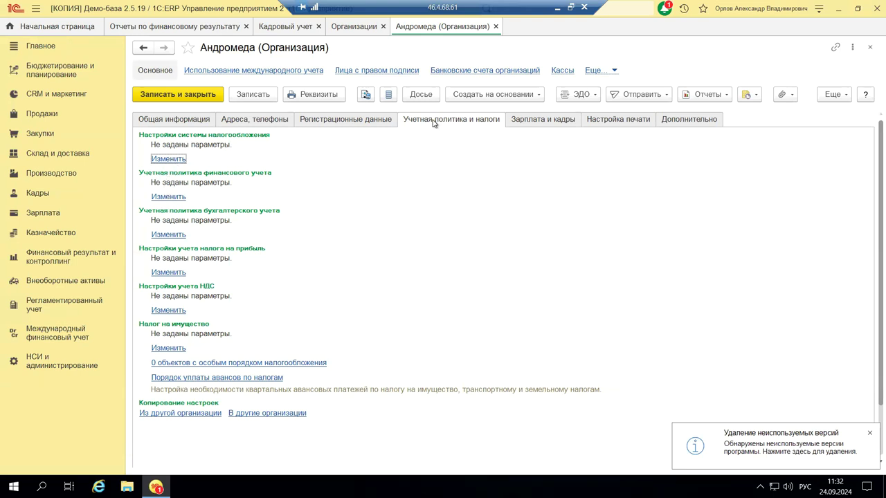
left_click(543, 121)
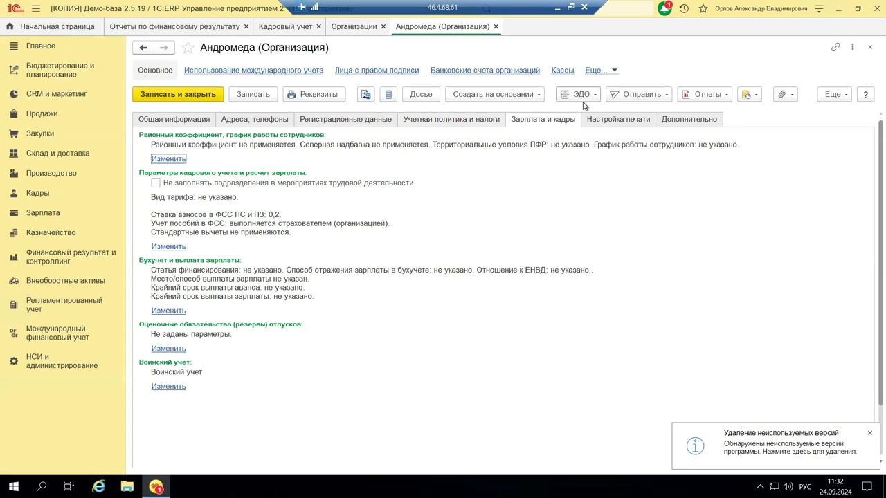
left_click(870, 47)
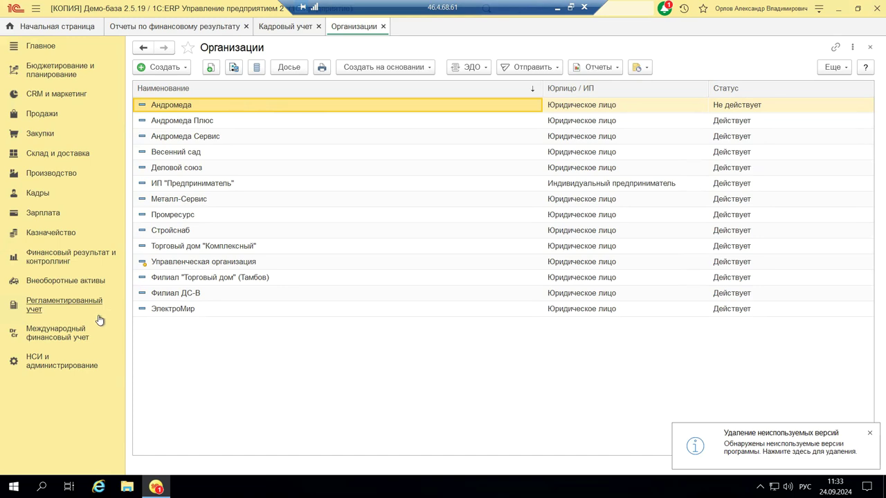
- Open the month-closing workplace (Закрытие месяца) in the Финансовый результат и контроллинг section
left_click(64, 308)
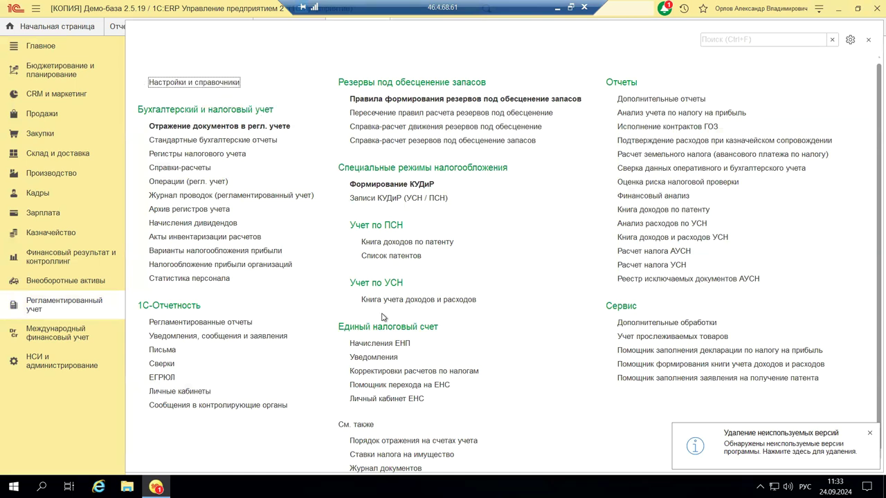
scroll(461, 375, "down", 1)
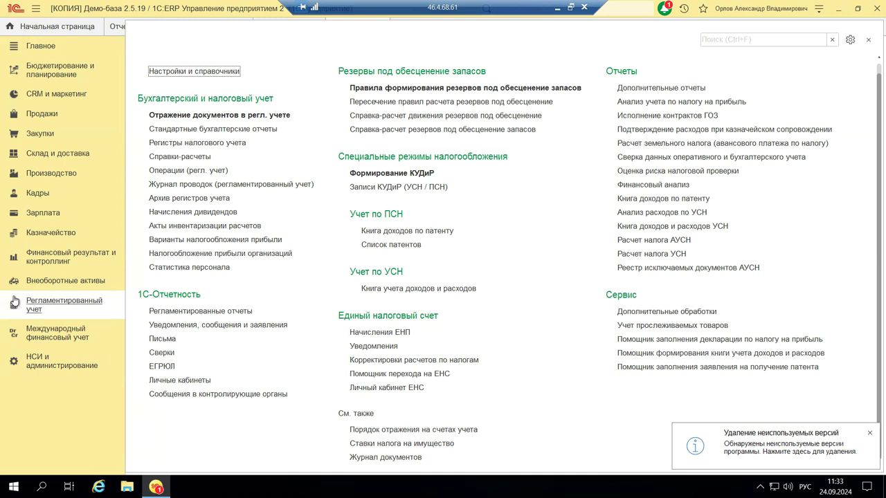
left_click(53, 262)
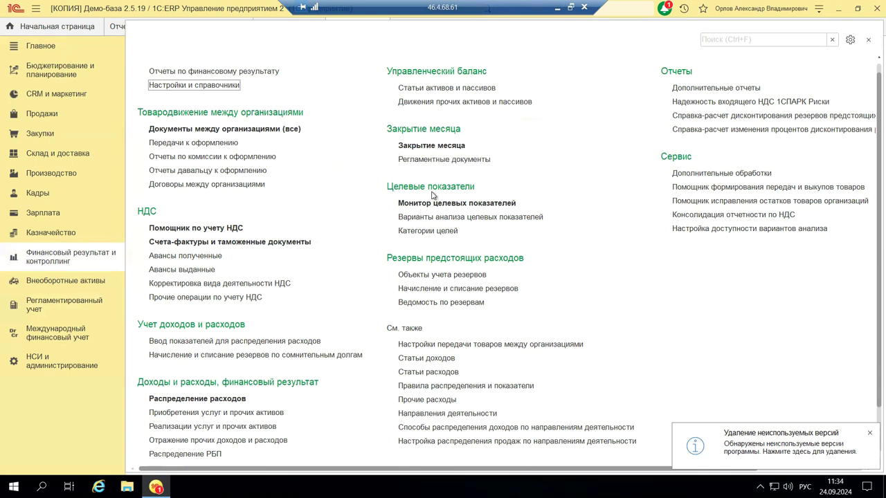
left_click(423, 147)
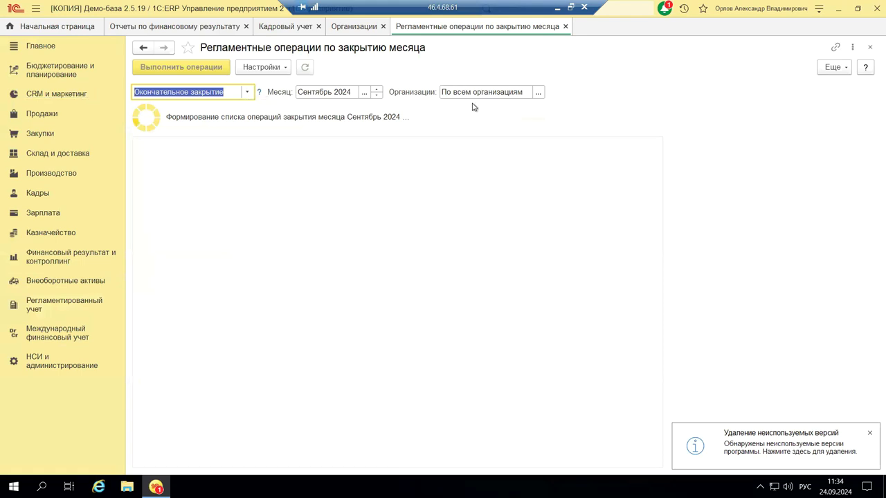
- Examine the list of month-closing operations and select the Окончательное закрытие closing mode
mouse_move(402, 123)
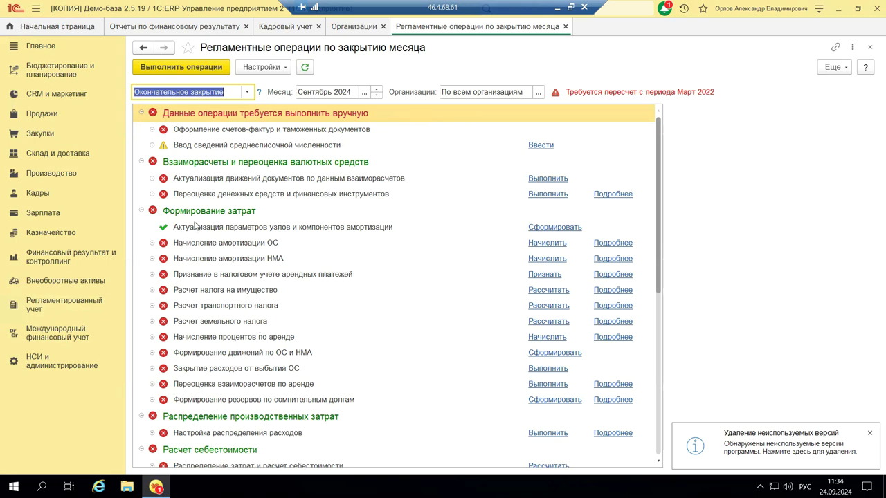
scroll(266, 390, "down", 5)
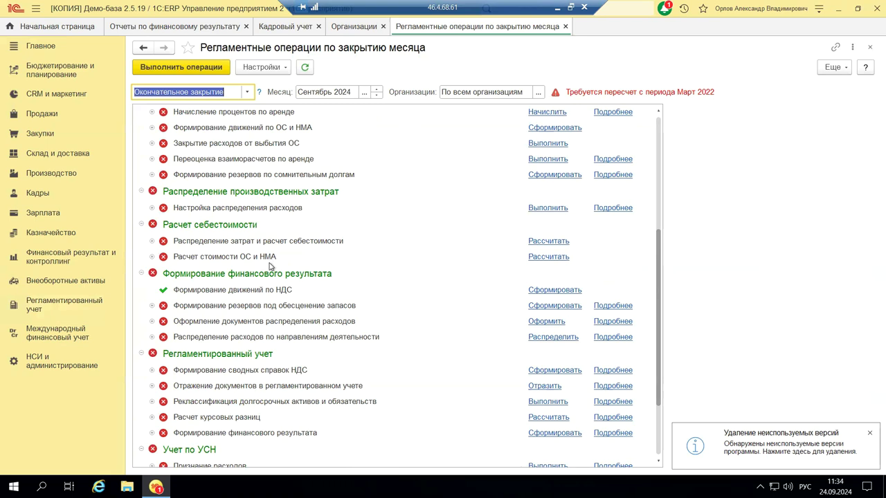
scroll(222, 435, "down", 2)
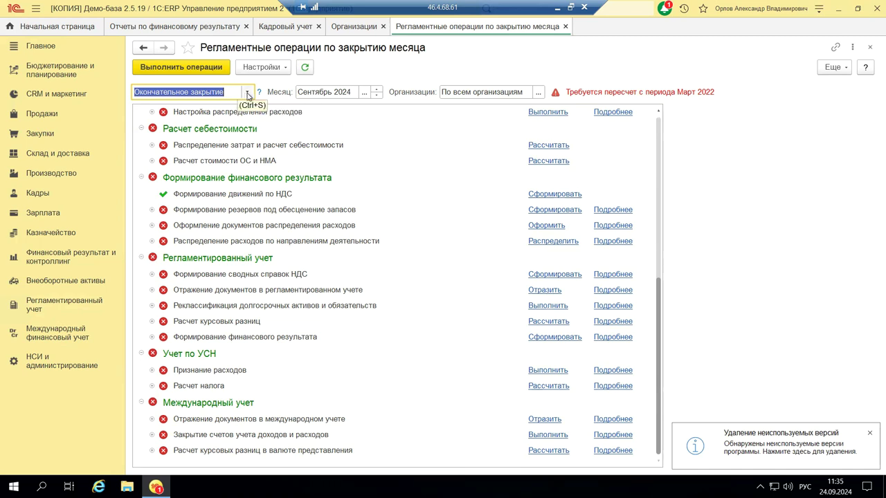
left_click(247, 92)
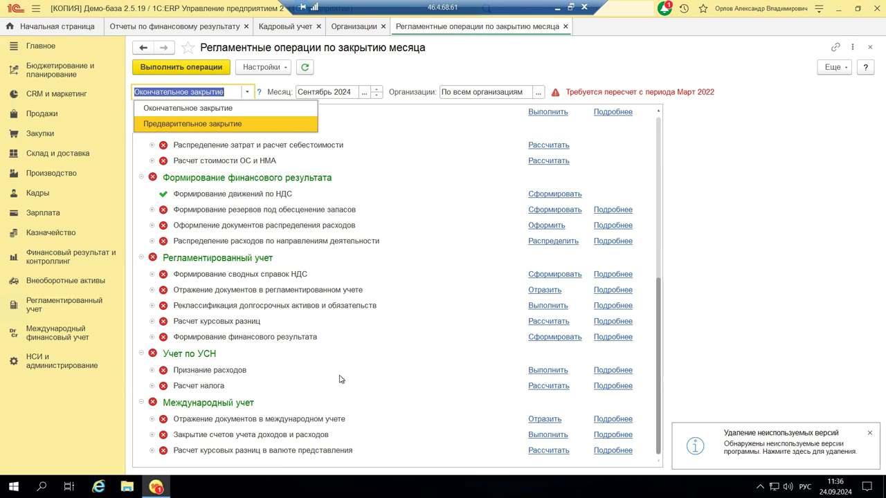
left_click(241, 111)
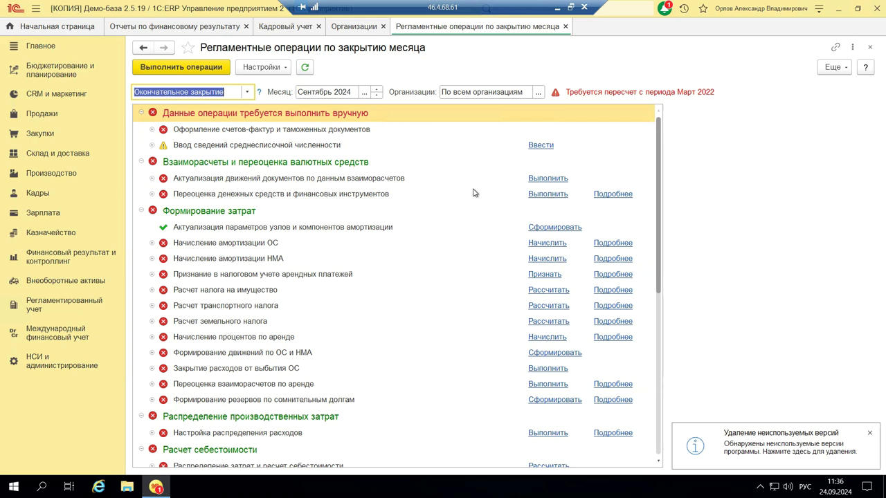
- Restrict the month closing to the organization Андромеда Плюс only
left_click(536, 93)
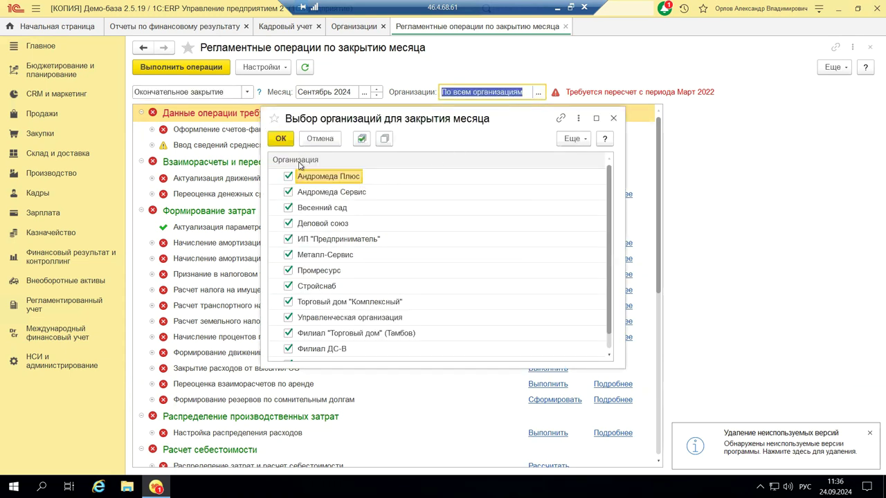
left_click(385, 139)
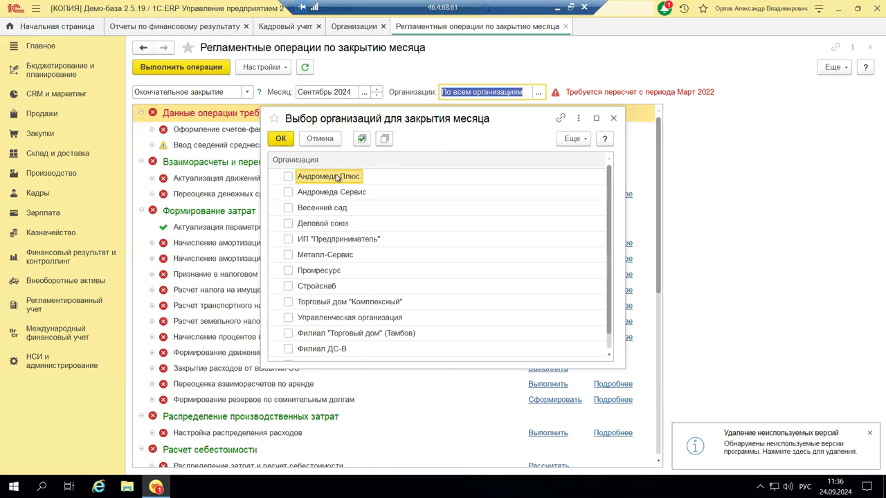
left_click(290, 177)
scroll(397, 297, "down", 1)
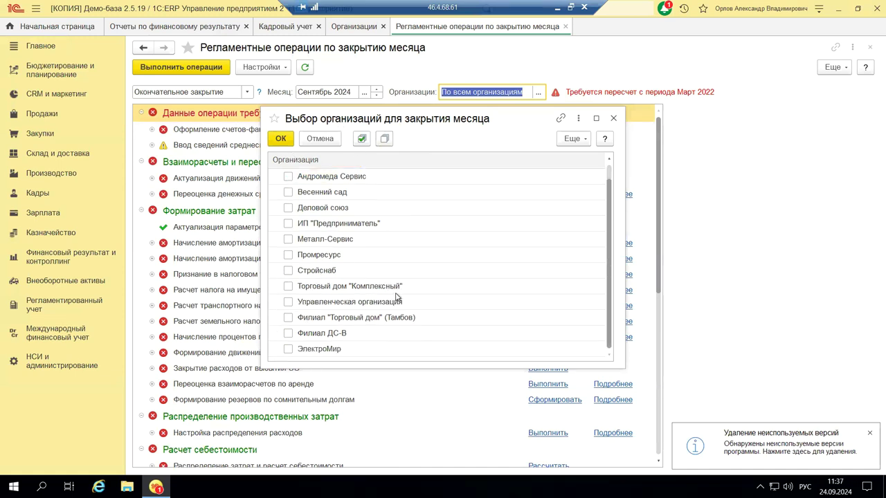
scroll(397, 297, "up", 1)
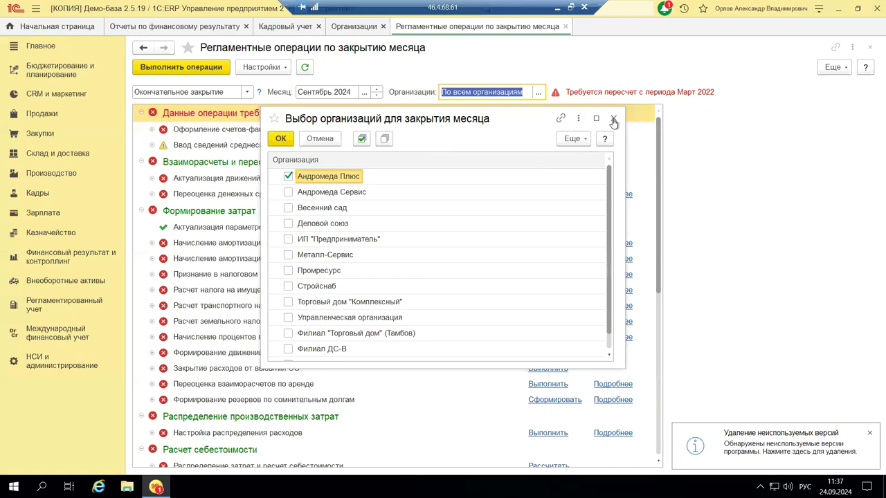
left_click(281, 138)
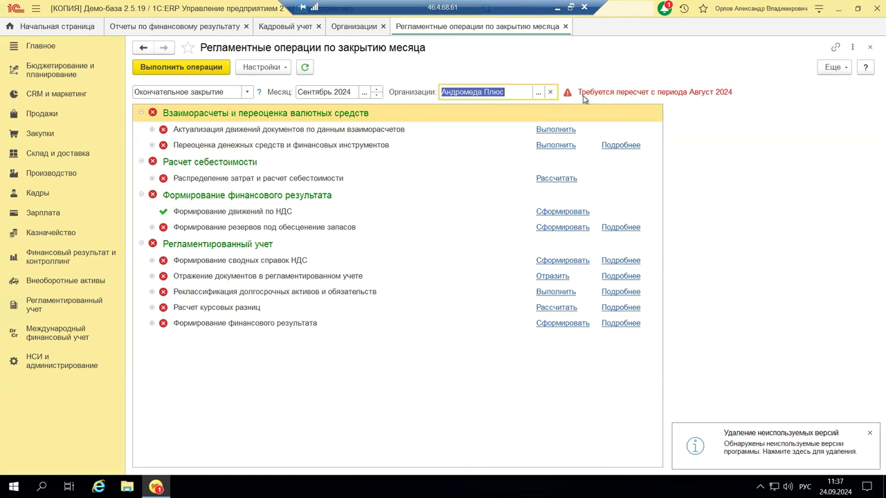
- Set the closing month to Август 2024 and open the list of month-closing tasks (Задания к закрытию месяца)
left_click(376, 95)
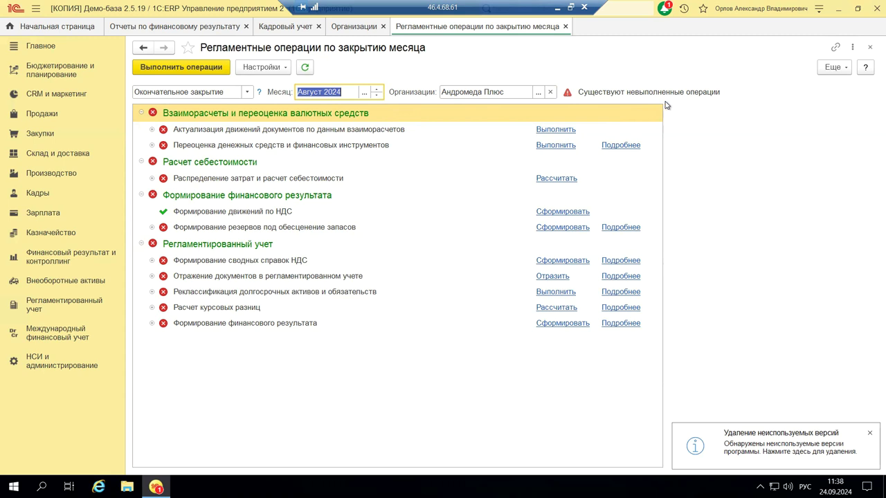
left_click(833, 72)
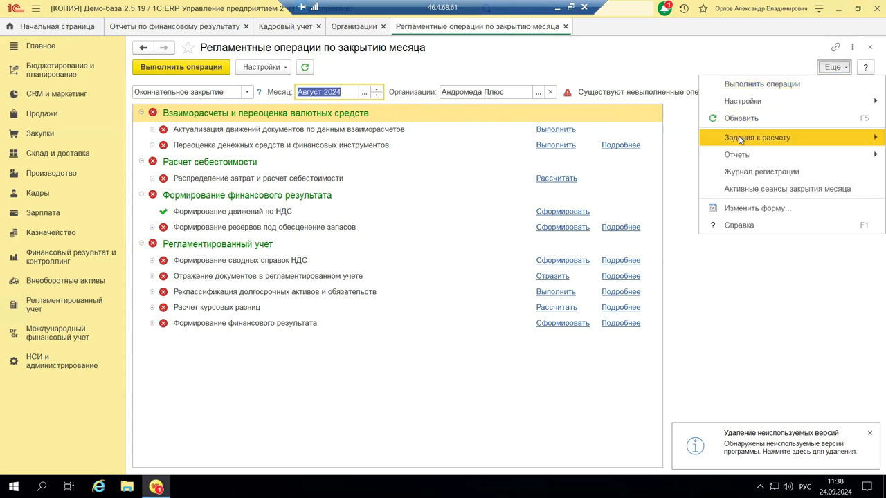
mouse_move(741, 140)
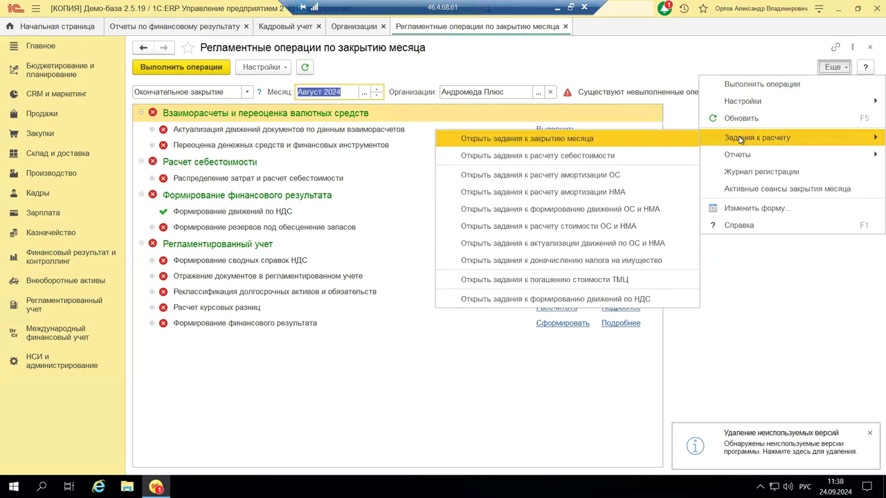
left_click(508, 141)
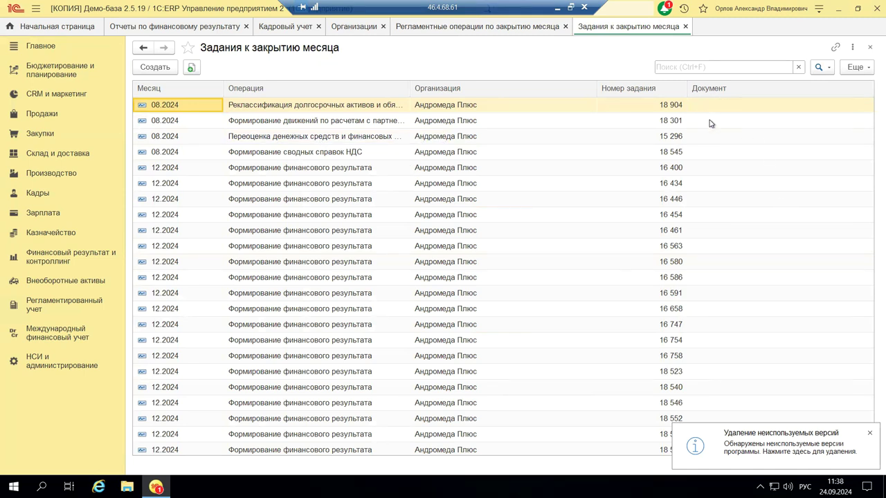
- Look through the month-closing tasks and view the record of the last 12.2024 Расчет налога на имущество task without changing it
scroll(708, 202, "down", 4)
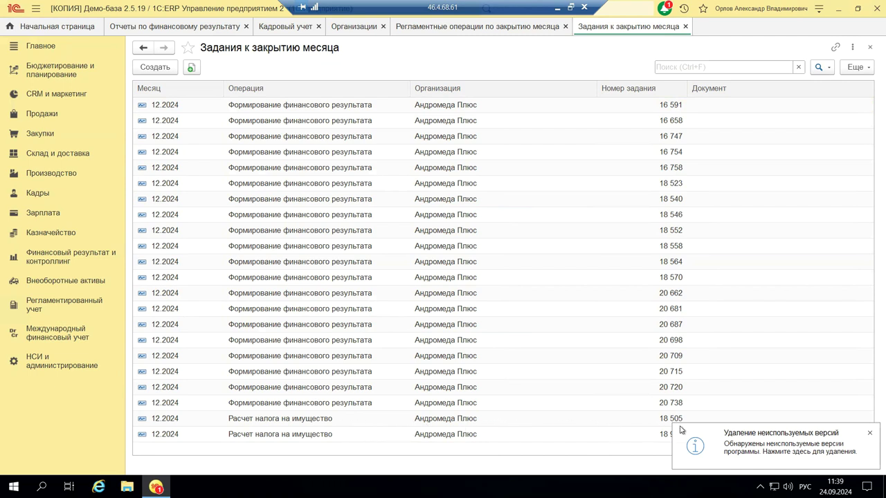
left_click(870, 433)
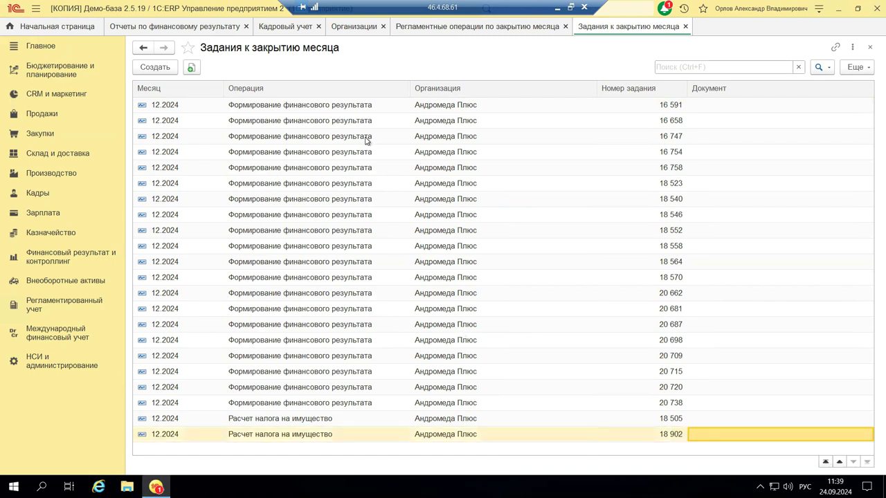
left_click(277, 104)
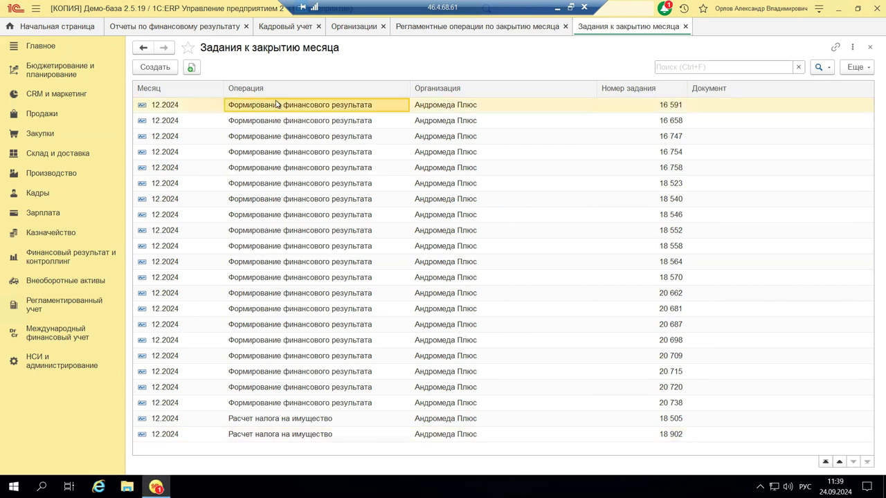
double_click(300, 436)
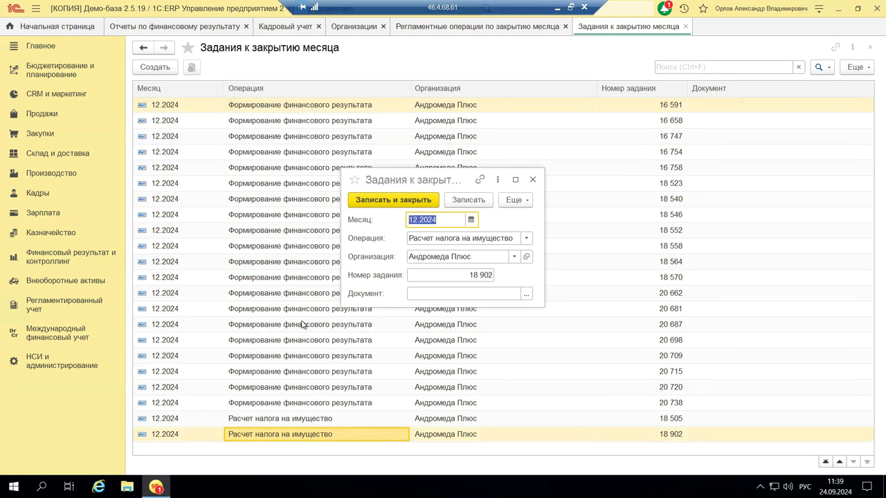
left_click(532, 179)
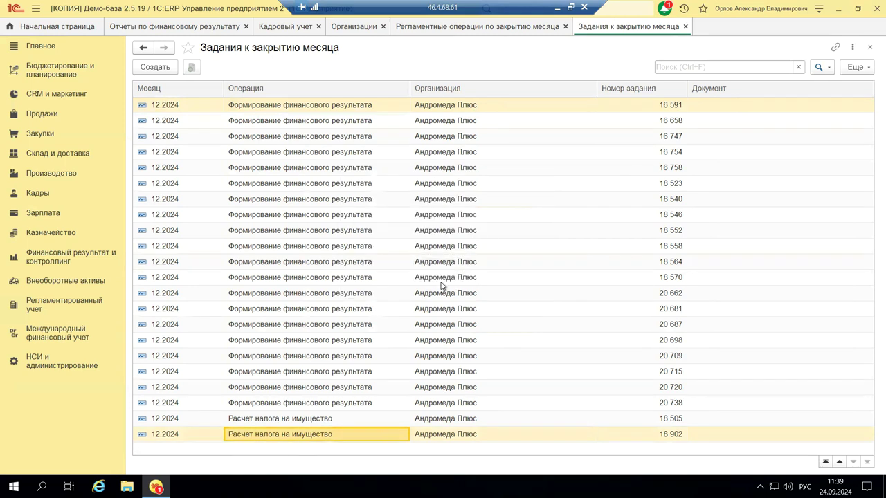
- Delete the 12.2024 tasks 16 591 (Формирование финансового результата) and 18 902 (Расчет налога на имущество), and close the task list
left_click(301, 108)
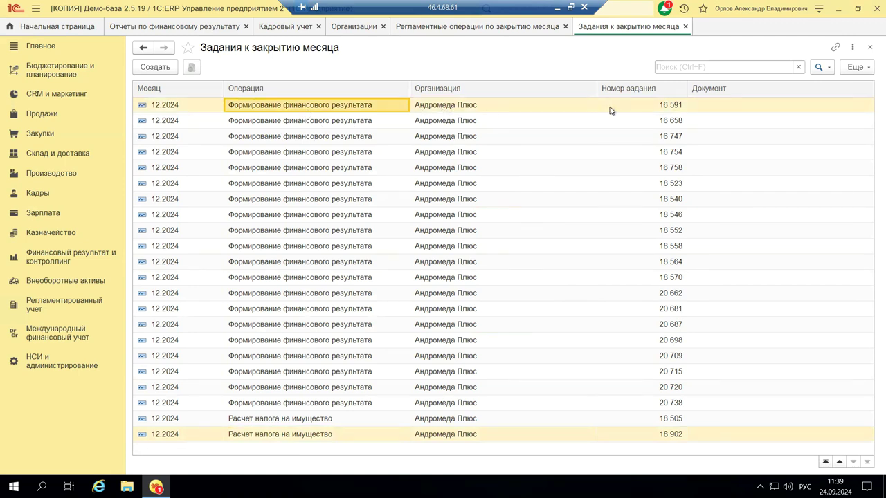
key("Delete")
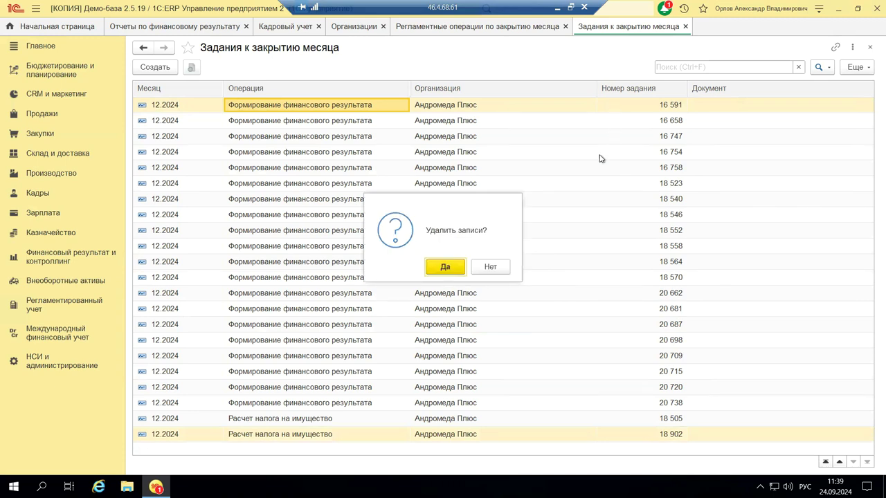
left_click(438, 268)
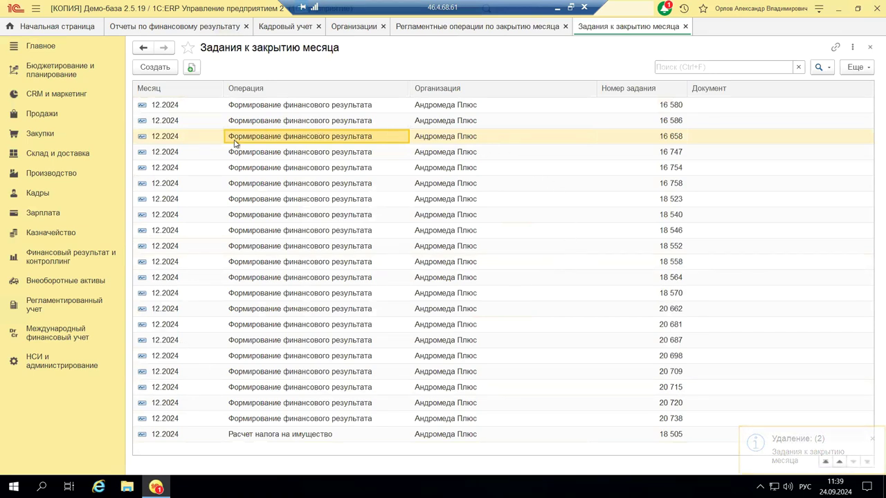
left_click(871, 47)
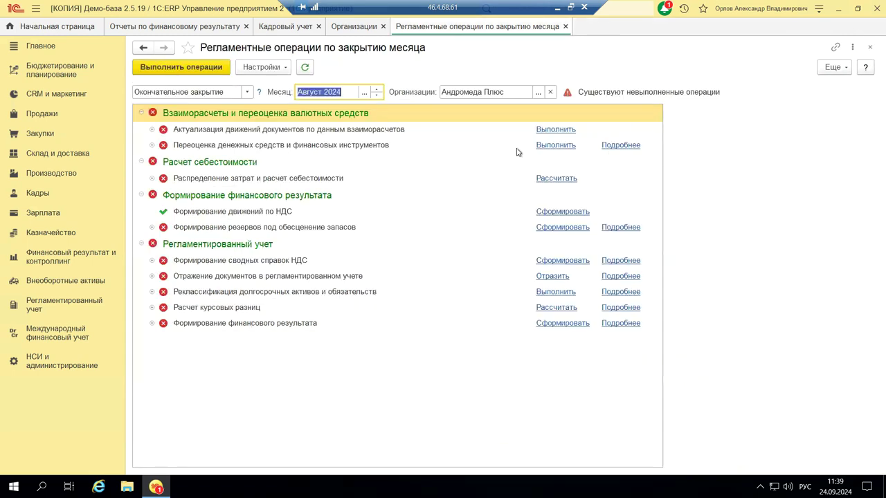
- Switch the closing month to Июль 2024 and examine the error details of Расчет курсовых разниц and Формирование финансового результата
left_click(377, 95)
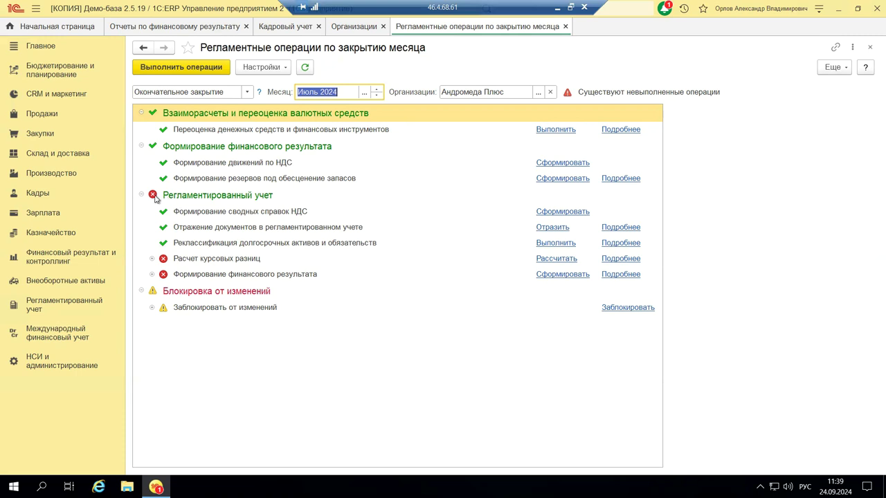
left_click(153, 260)
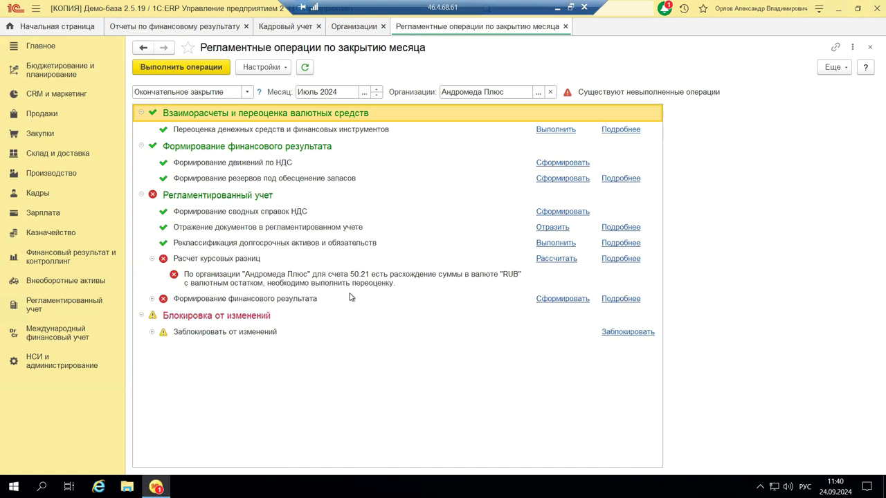
left_click(152, 299)
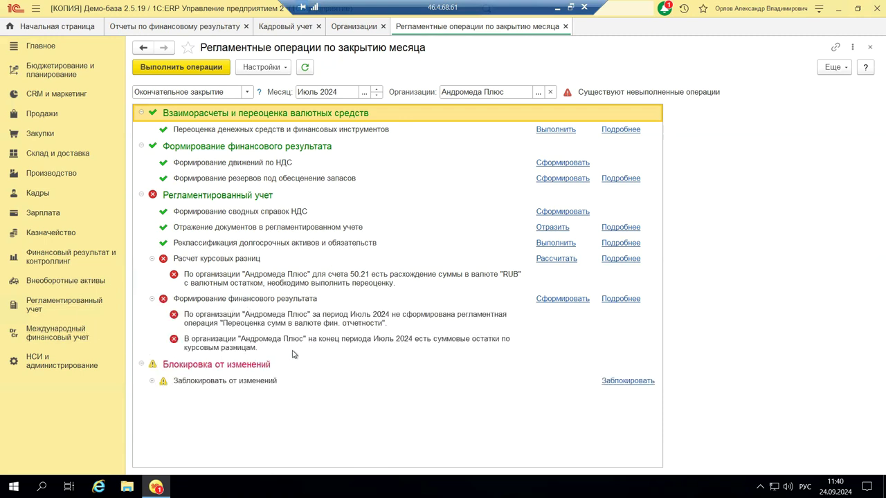
- Review the closing documents behind Формирование финансового результата, return to the operations, and collapse the Блокировка от изменений group
left_click(620, 300)
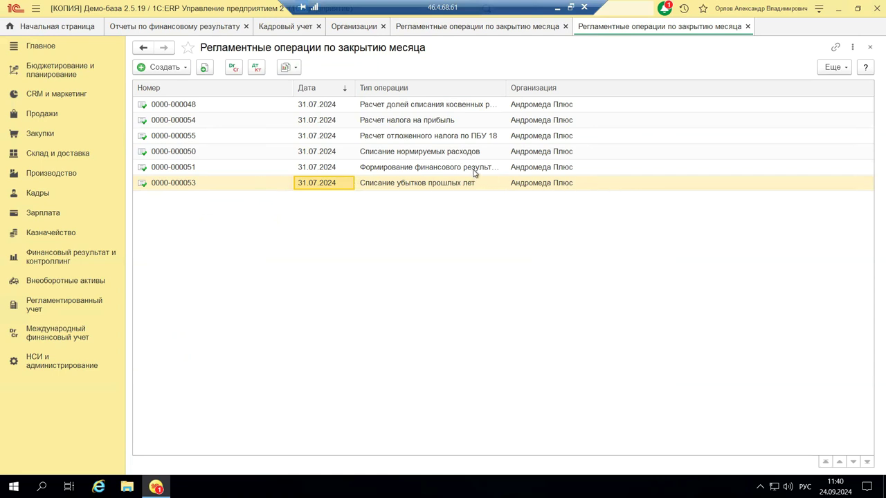
left_click(871, 48)
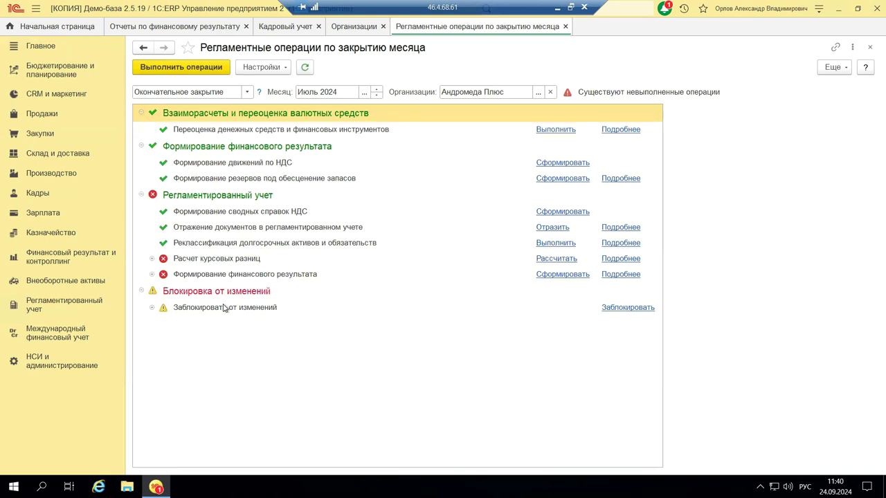
left_click(141, 291)
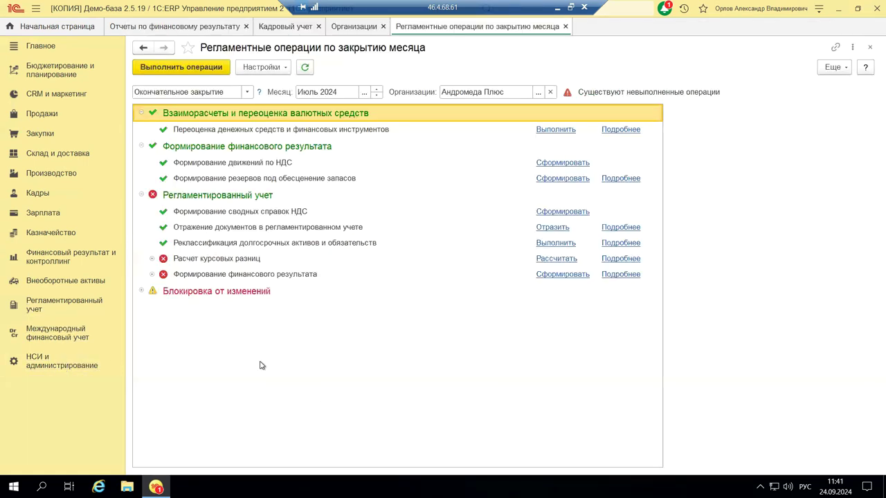
- Open the user and access rights settings (Настройки пользователей и прав) in the НСИ и администрирование section
left_click(61, 361)
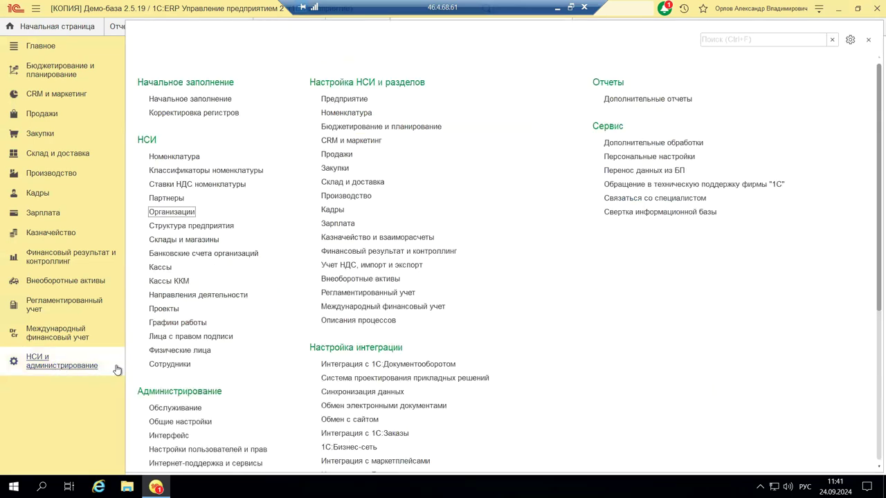
scroll(232, 369, "down", 3)
scroll(232, 369, "down", 3)
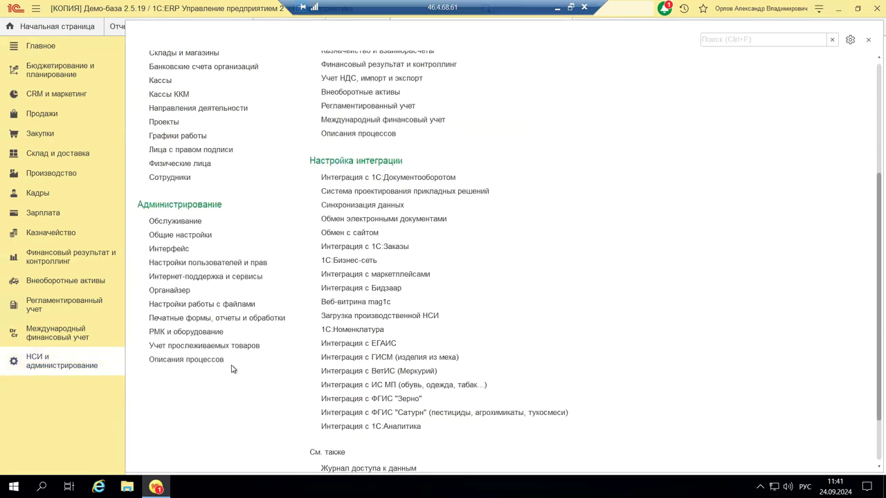
left_click(211, 263)
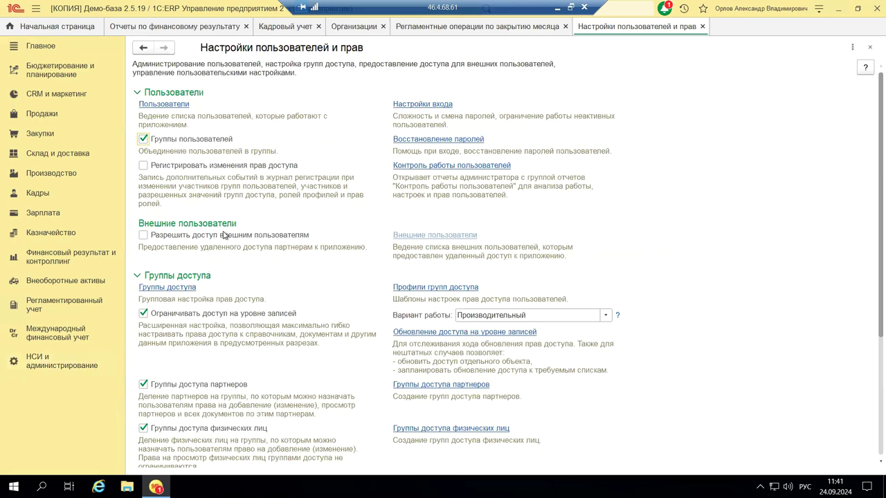
- Enable data change prohibition dates (Даты запрета изменения) in the user and rights settings and open their configuration
scroll(412, 345, "down", 5)
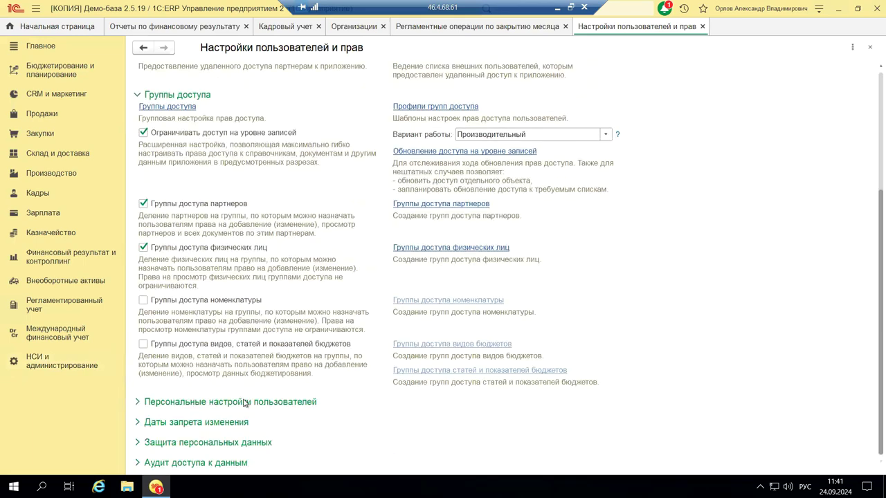
left_click(137, 421)
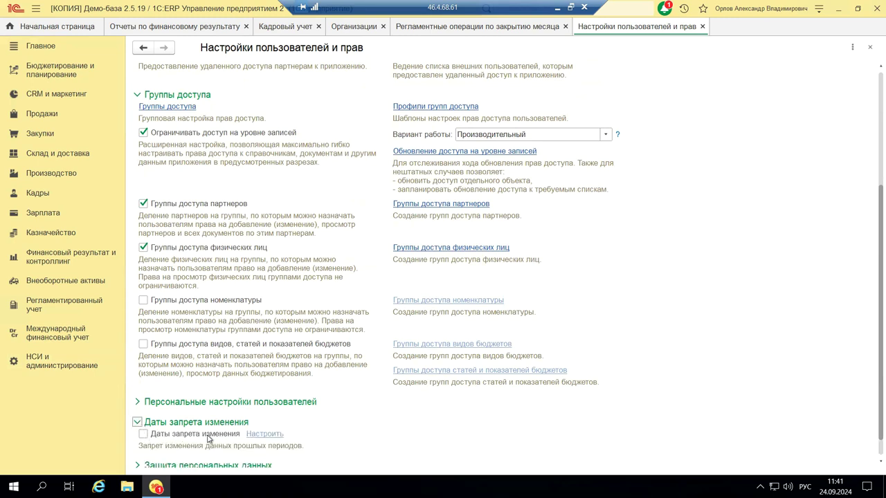
left_click(143, 434)
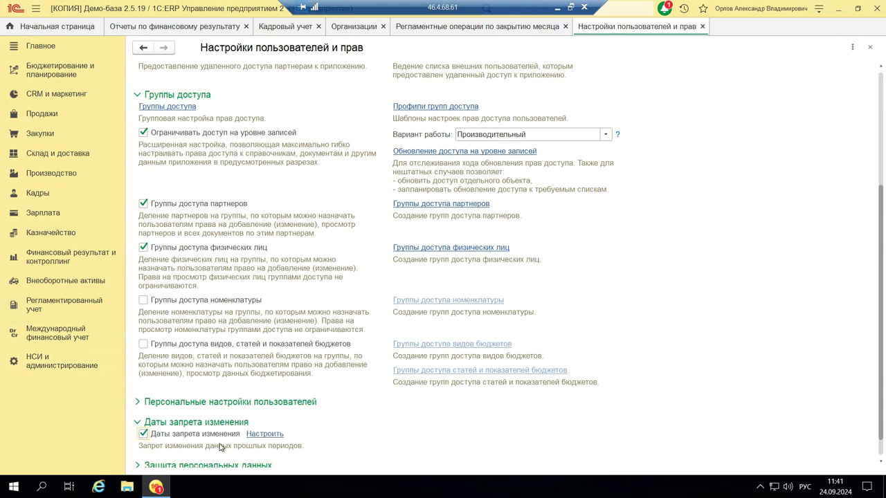
left_click(271, 435)
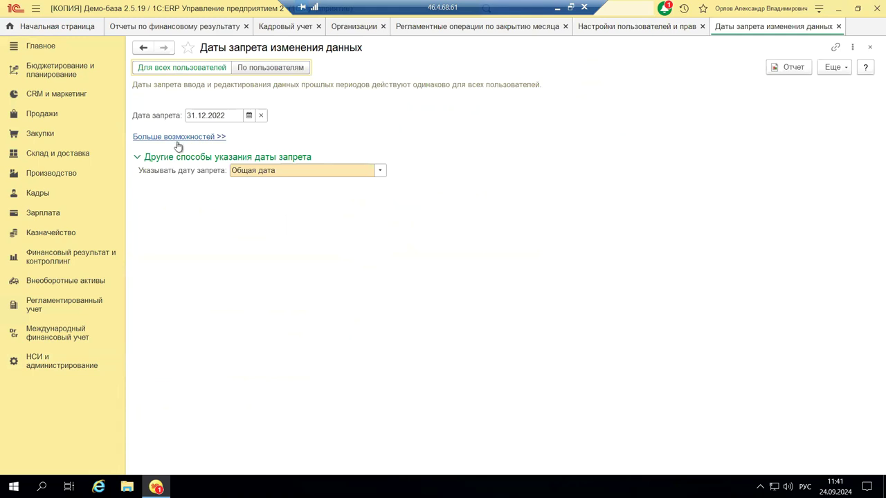
- Set the common prohibition date for all users to 31.12.2023
left_click(248, 116)
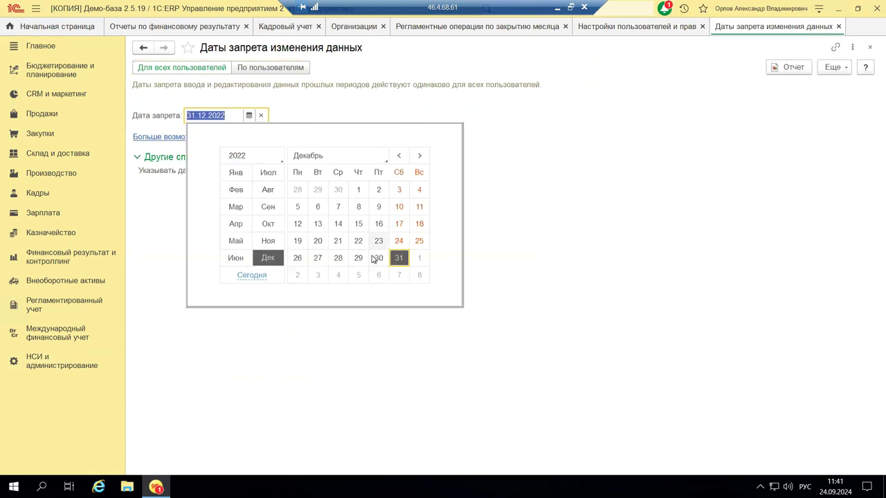
left_click(274, 159)
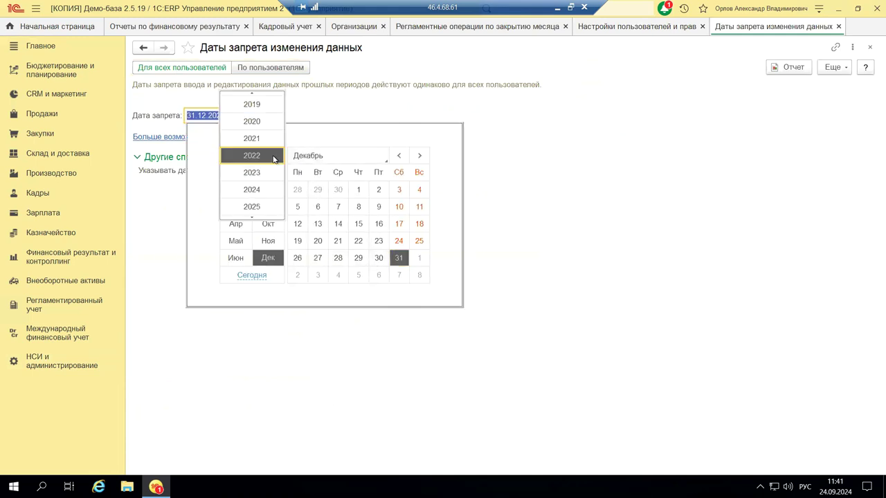
left_click(271, 173)
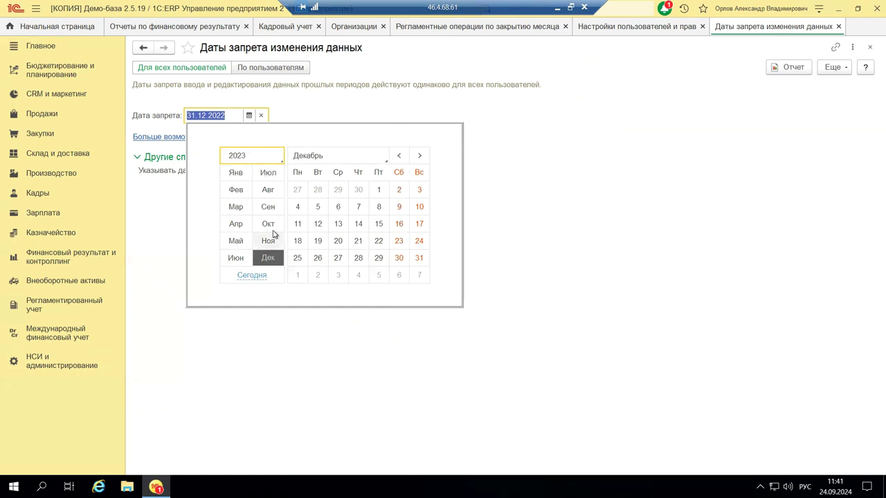
left_click(415, 258)
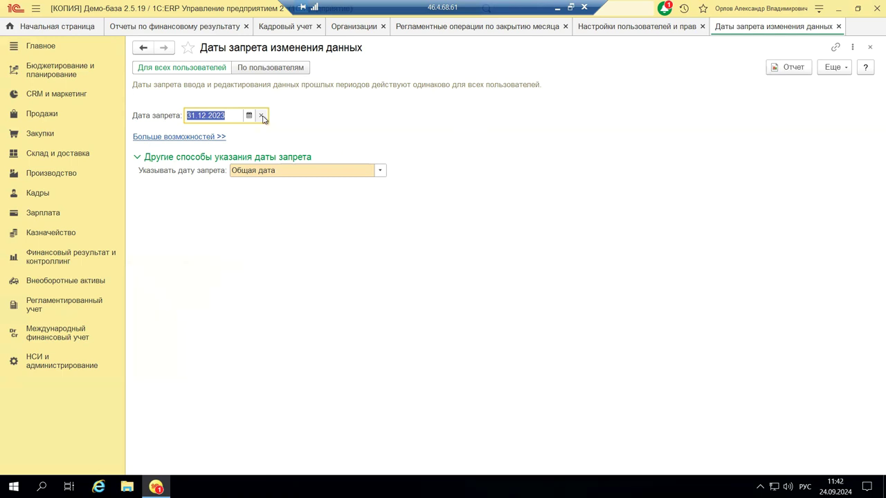
- Show the extended prohibition date options, switch to the per-user mode (По пользователям), and review the available date types
left_click(207, 138)
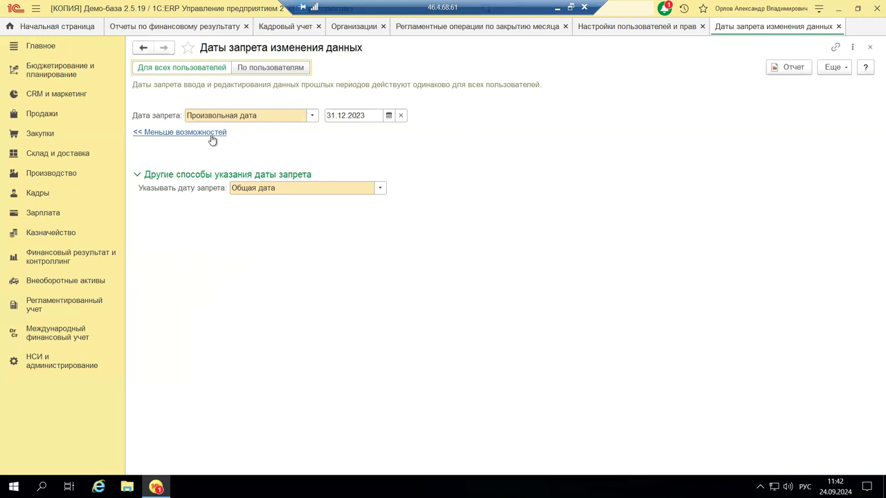
left_click(377, 189)
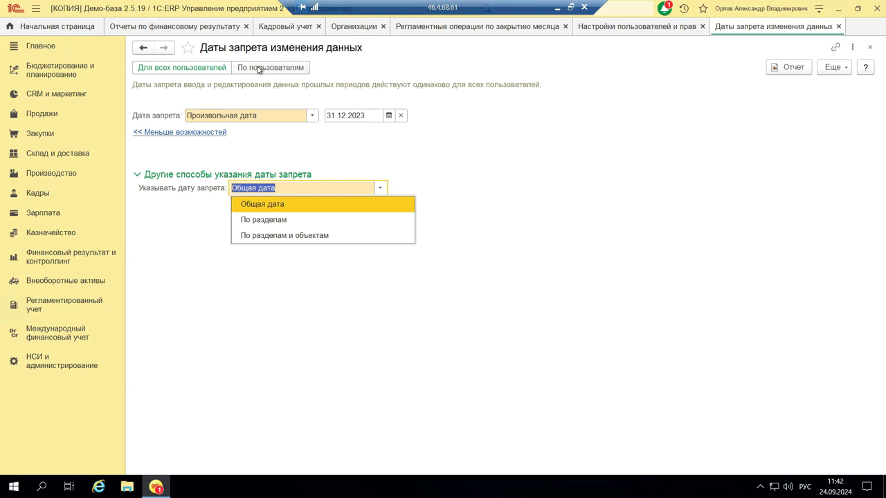
key("Escape")
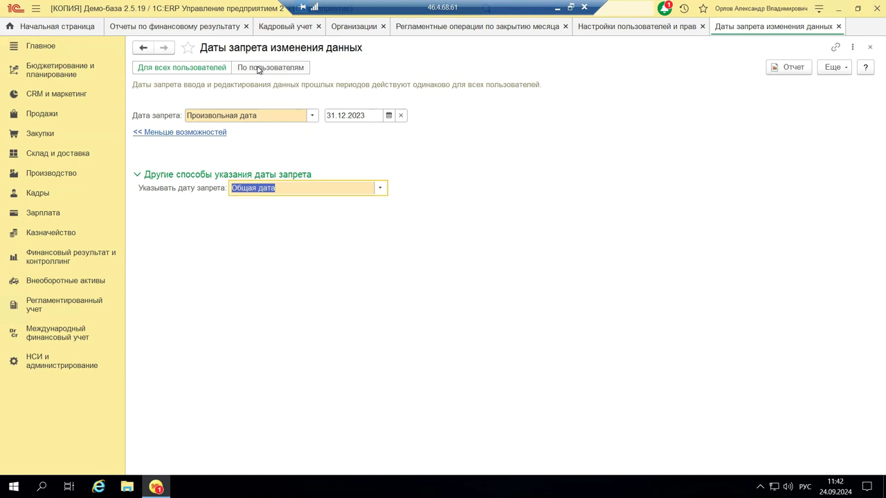
left_click(258, 70)
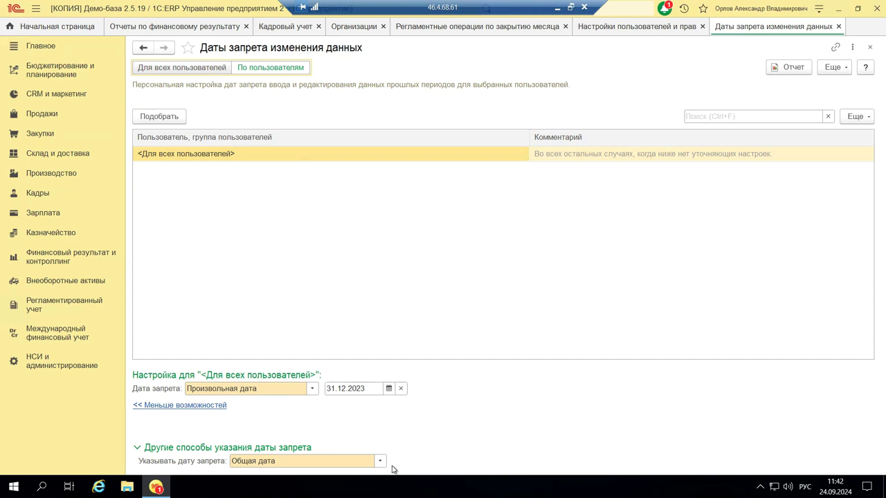
left_click(312, 388)
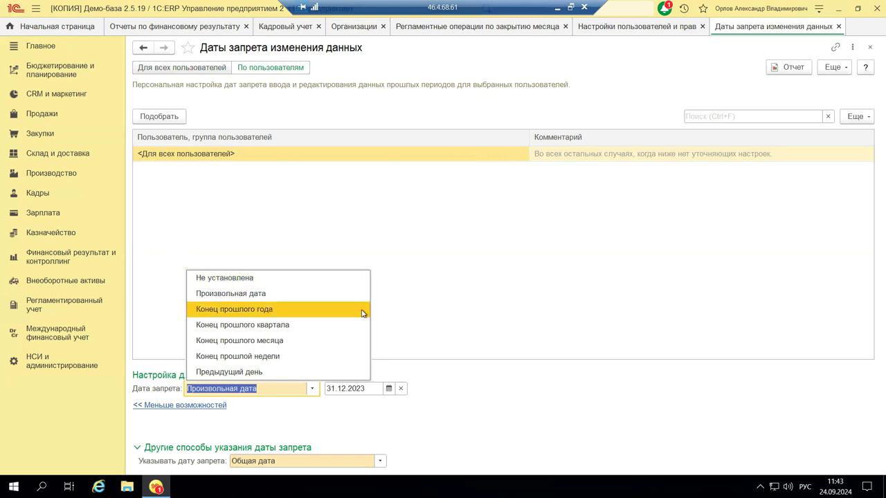
key("Escape")
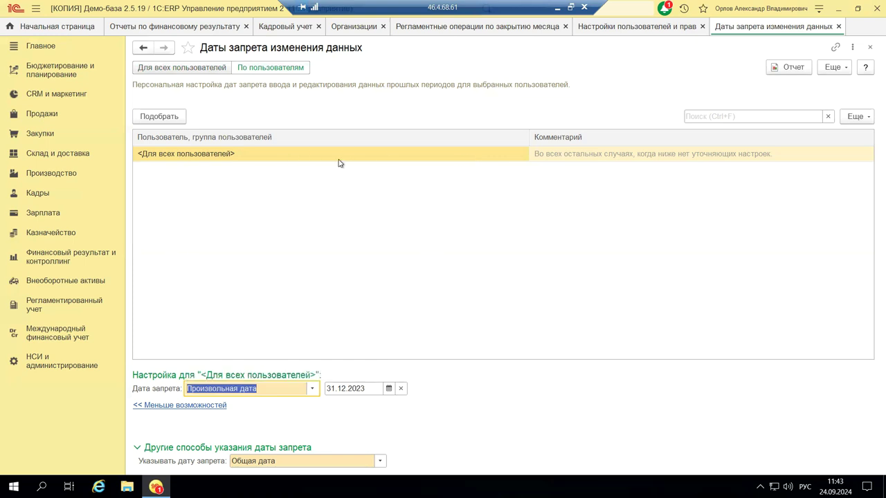
- Close the prohibition dates and user rights settings, and expand Блокировка от изменений with its Заблокировать от изменений item in the month-closing operations
left_click(870, 46)
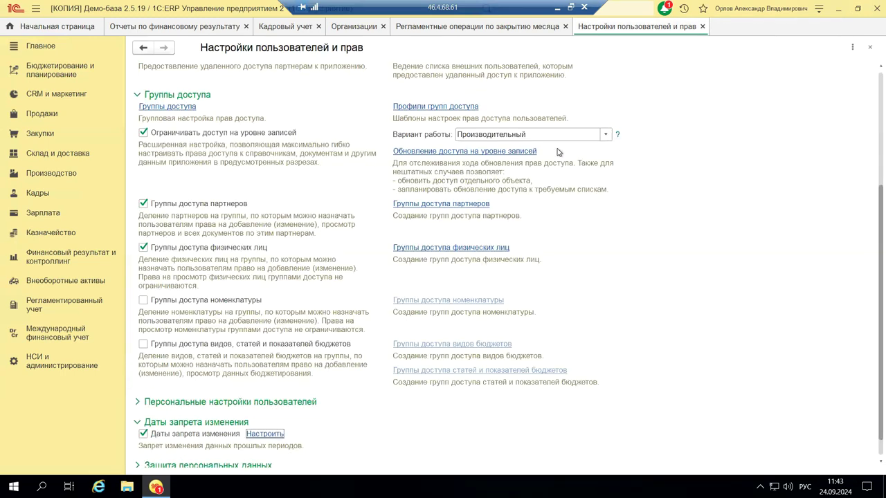
left_click(870, 47)
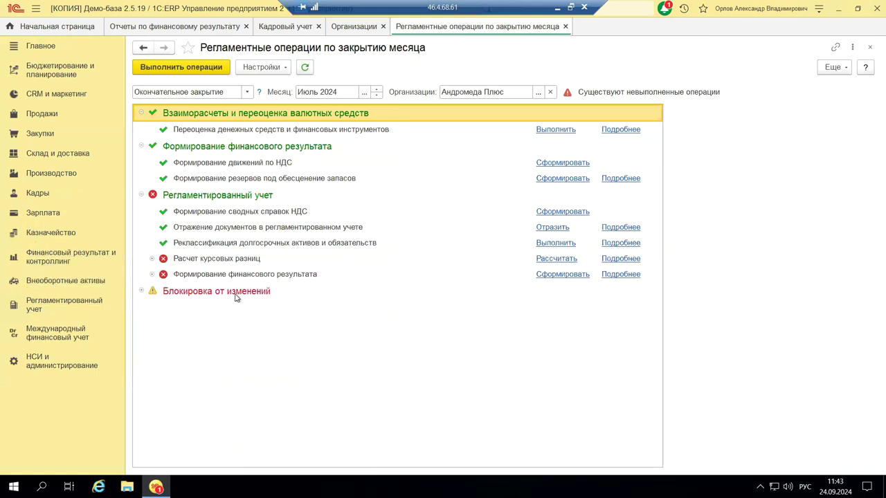
left_click(142, 291)
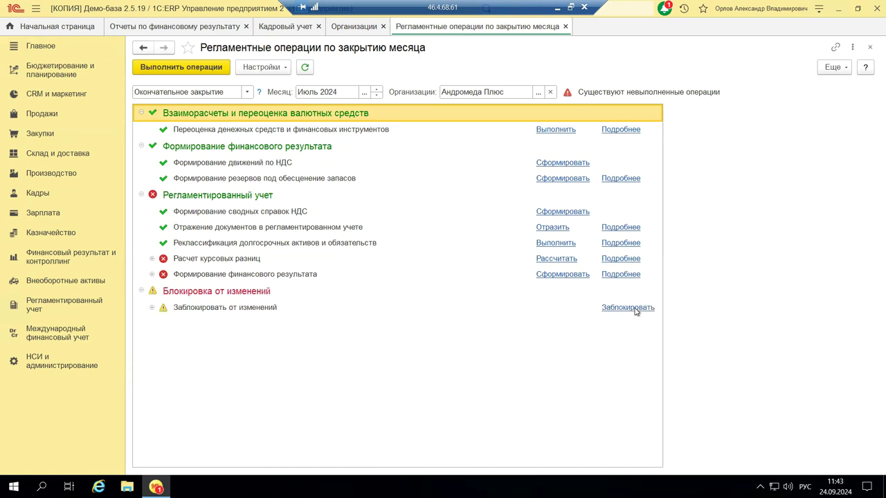
left_click(151, 308)
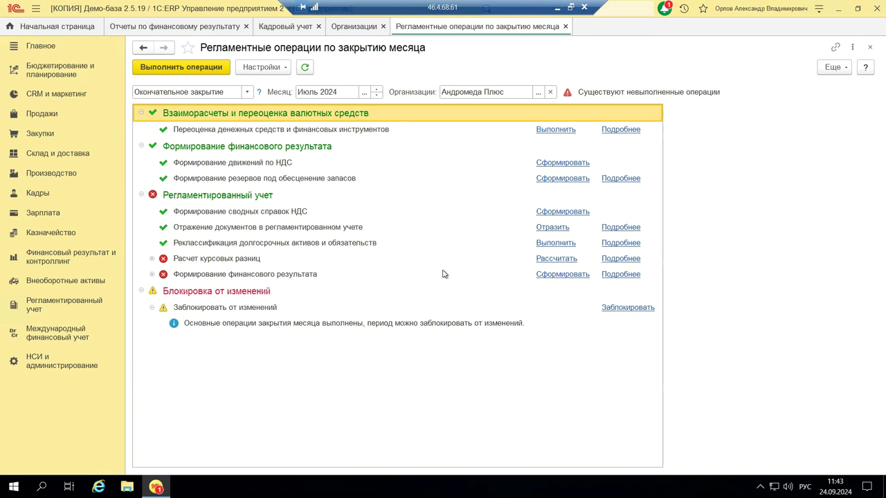
- Set the change lock (Настройка блокировки от изменений) for Андромеда Плюс through Июль 2024 and apply it
left_click(247, 72)
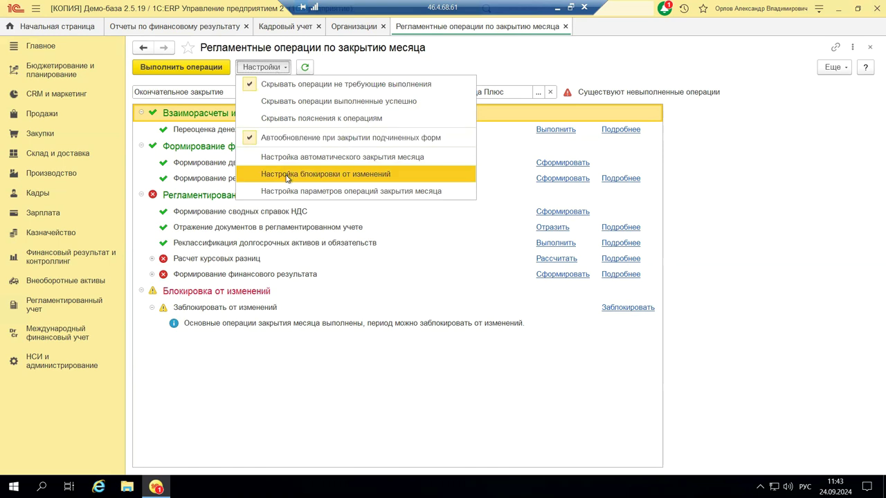
left_click(287, 176)
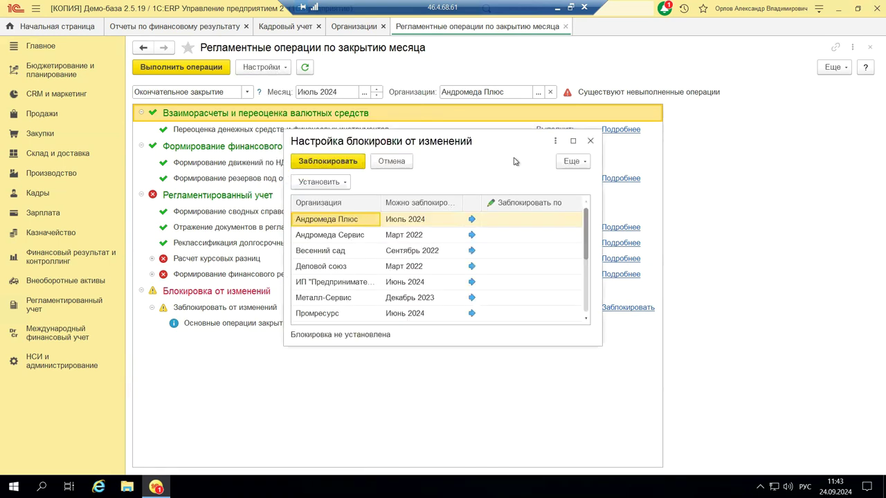
left_click(573, 140)
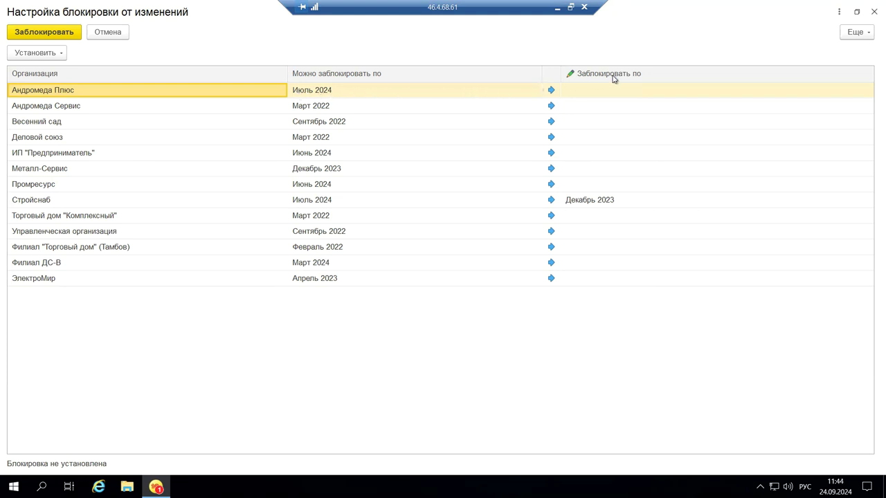
left_click(550, 91)
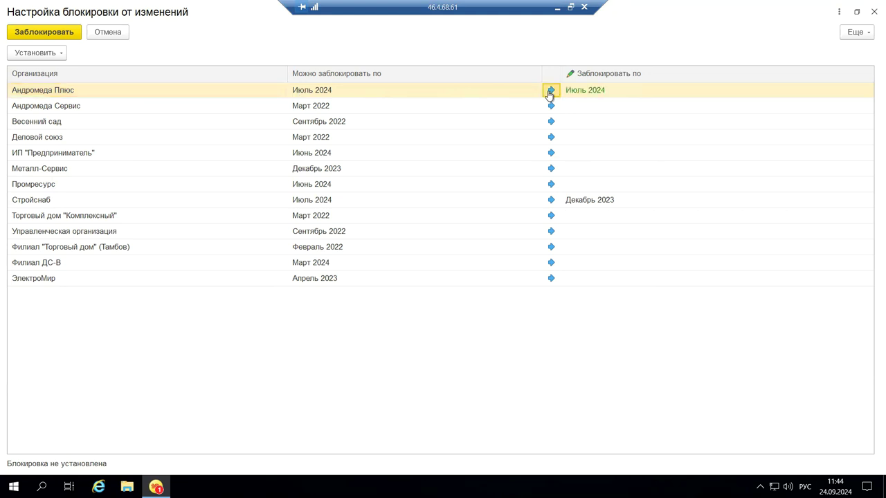
left_click(599, 92)
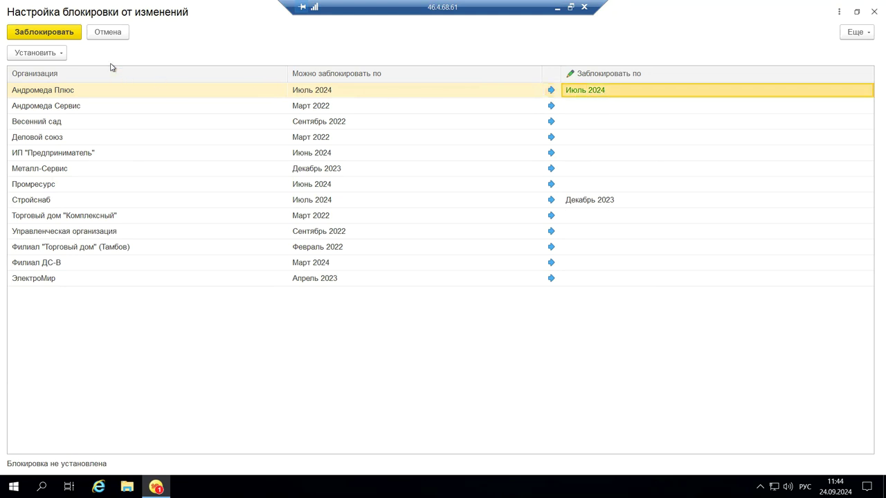
left_click(35, 35)
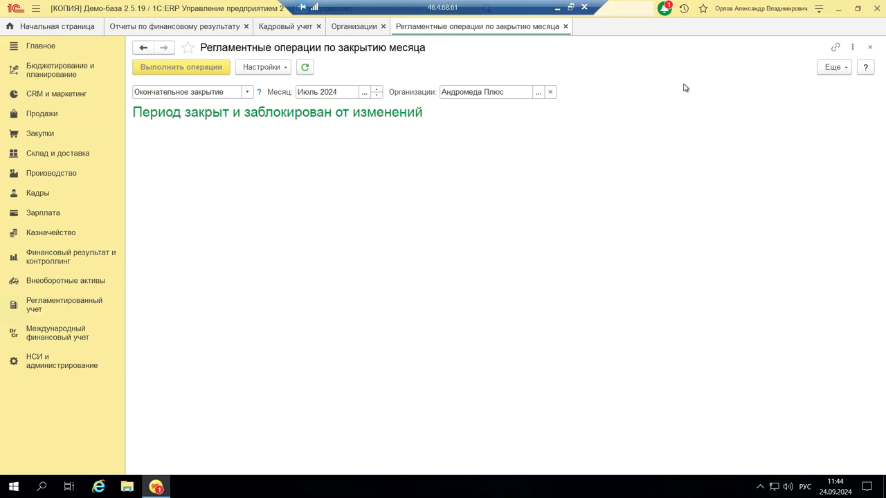
- Close the month-closing operations and look through the financial result reports (Отчеты по финансовому результату) in the Финансовый результат и контроллинг section
left_click(871, 48)
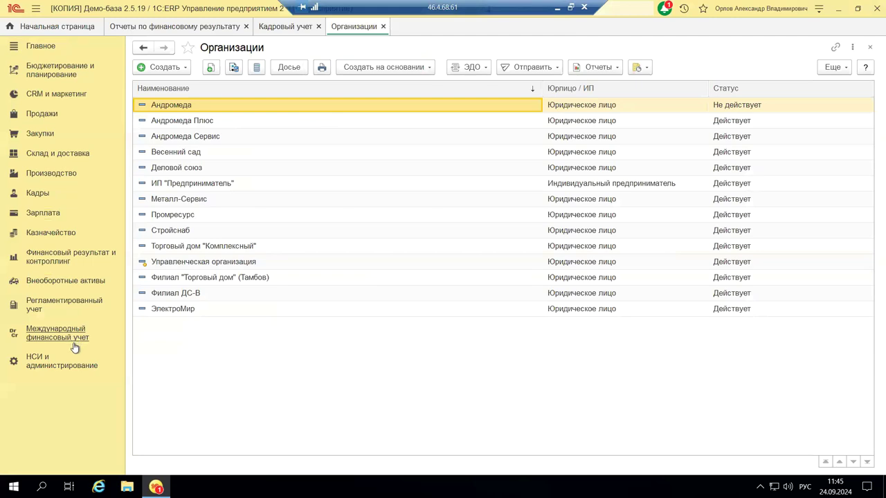
left_click(68, 256)
left_click(66, 255)
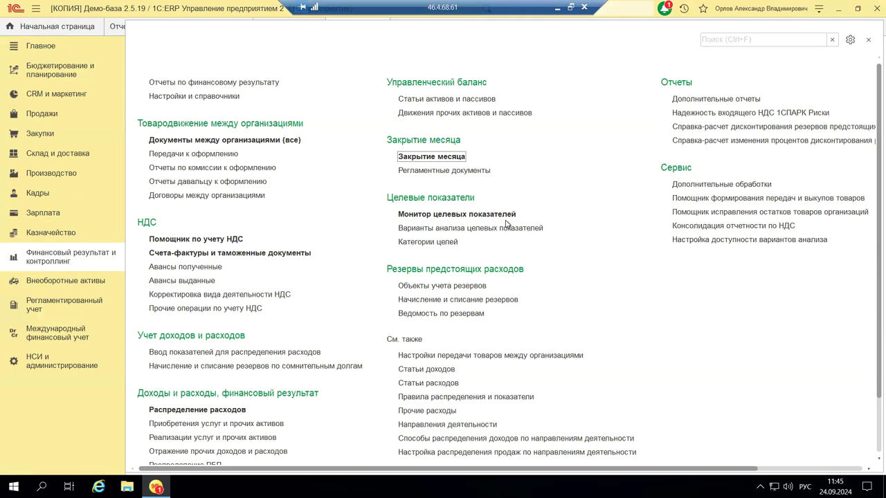
scroll(658, 190, "down", 1)
scroll(705, 139, "up", 1)
left_click(214, 83)
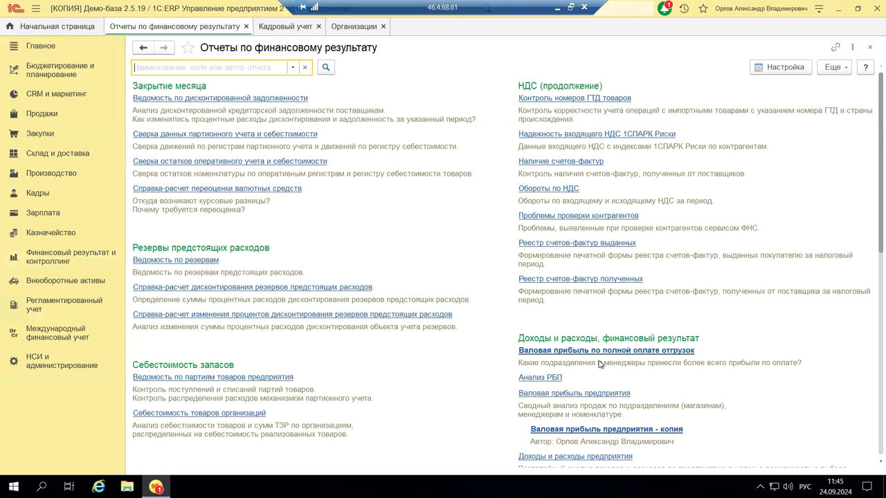
scroll(600, 358, "down", 2)
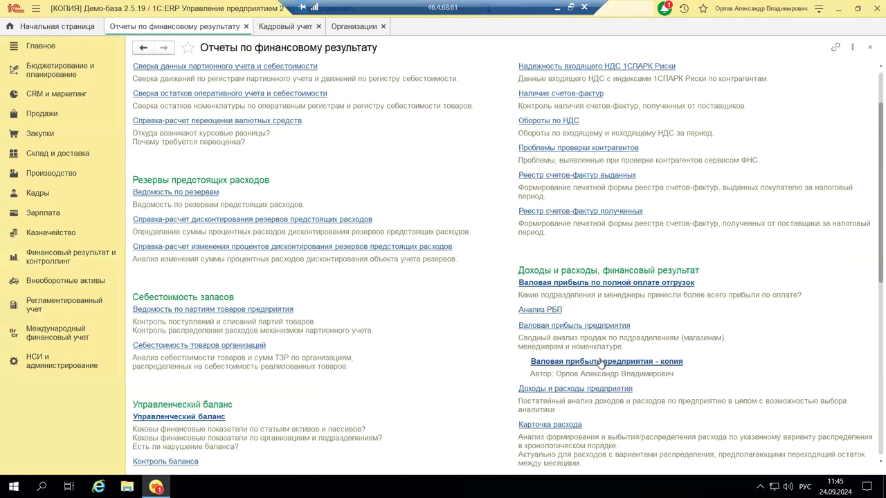
scroll(599, 363, "down", 4)
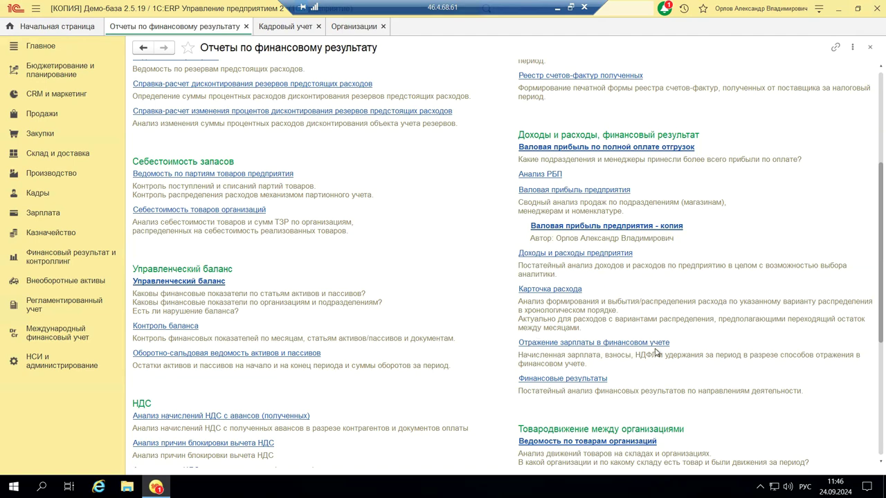
scroll(655, 353, "down", 5)
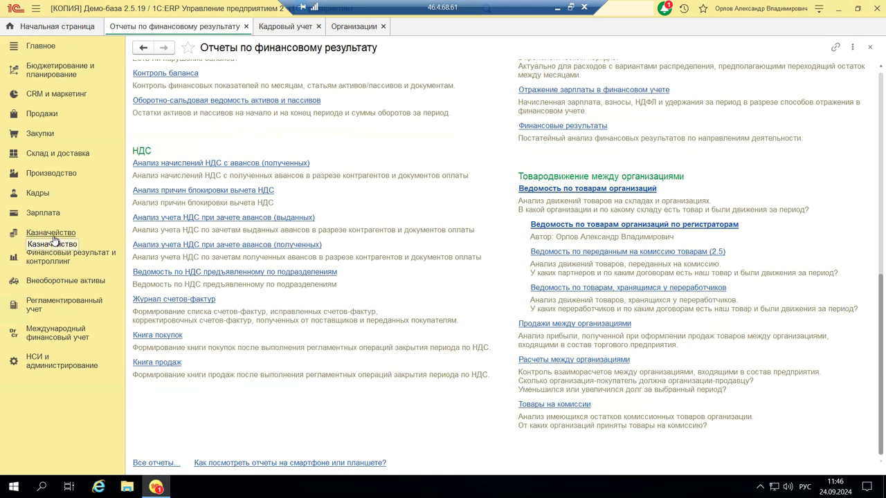
- Open the Оборотно-сальдовая ведомость from the standard accounting reports in Регламентированный учет and generate it for Деловой союз
left_click(66, 306)
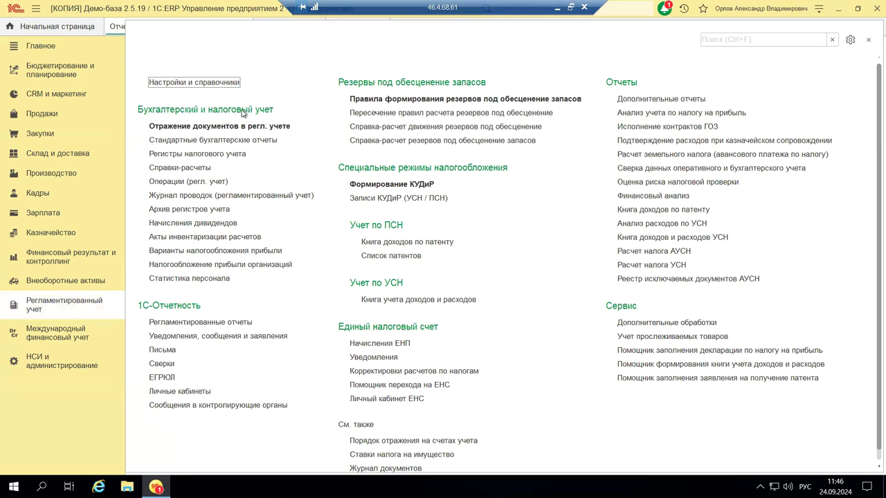
left_click(201, 140)
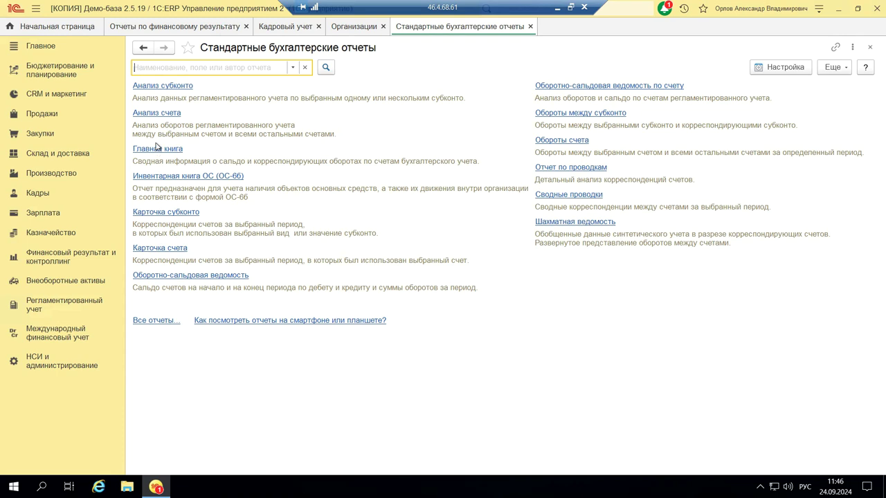
left_click(153, 277)
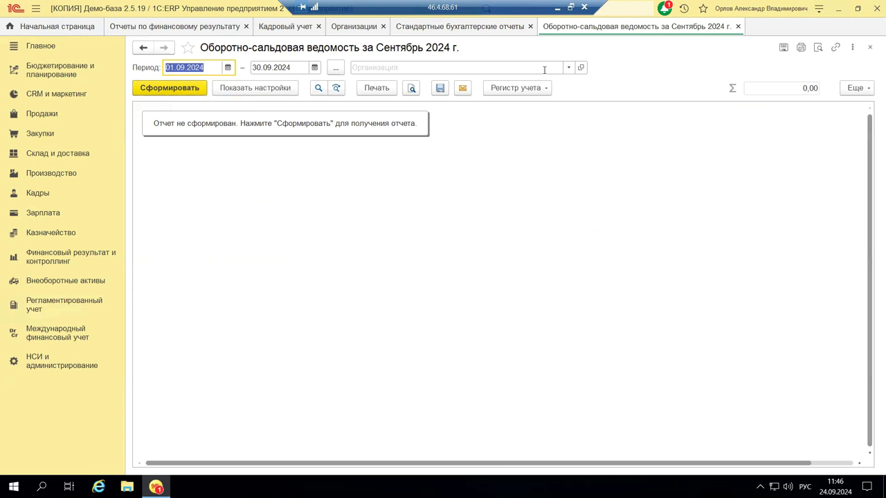
left_click(569, 68)
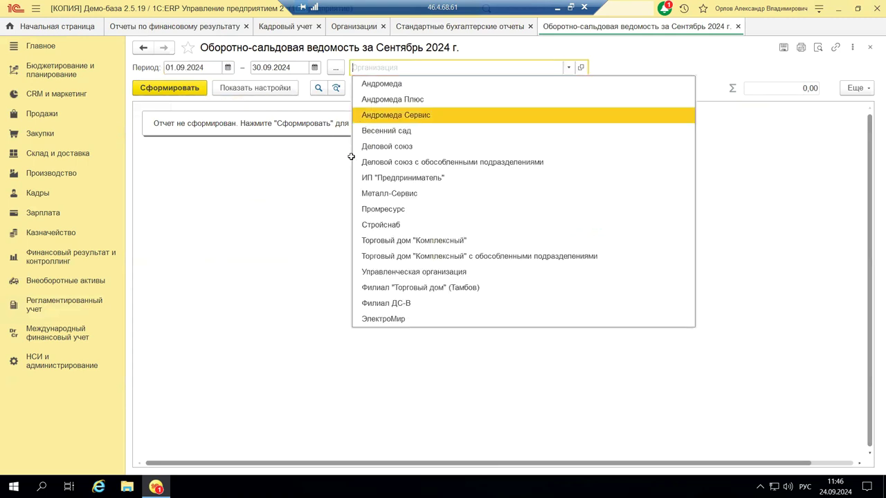
left_click(379, 147)
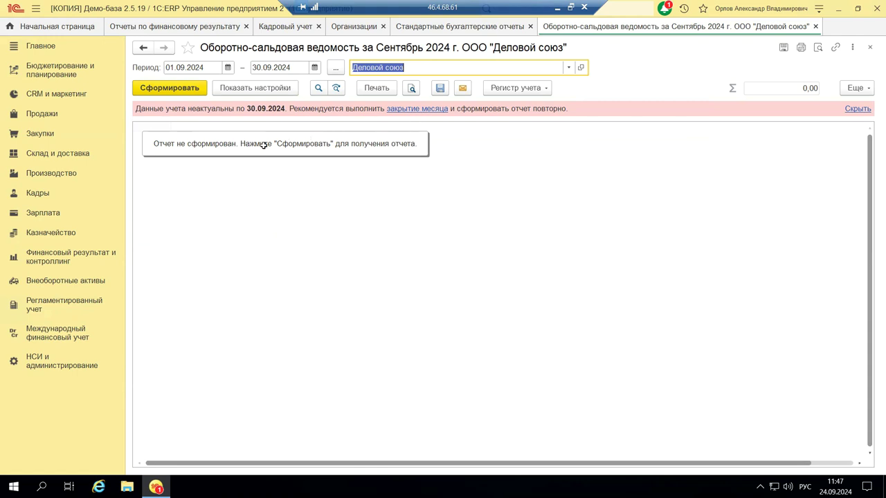
left_click(170, 88)
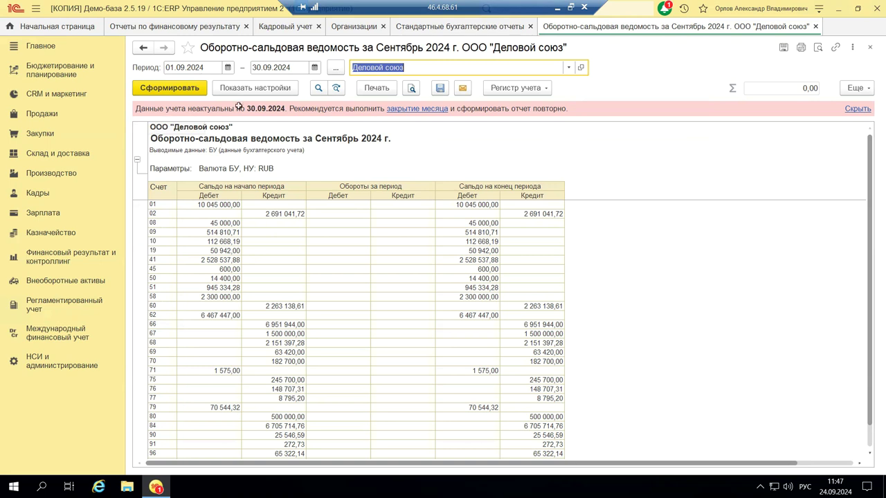
- Enable grouping by subaccounts (По субсчетам) and the output of off-balance accounts (Выводить забалансовые счета) in the report settings
left_click(246, 89)
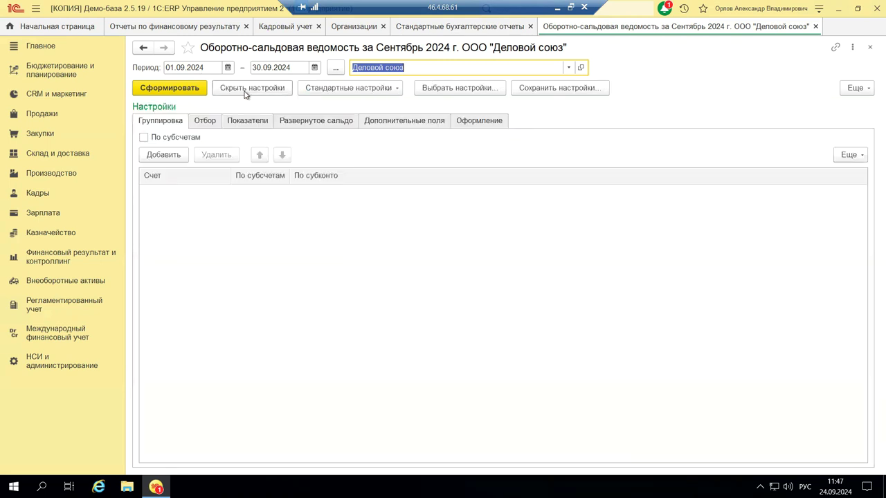
left_click(142, 139)
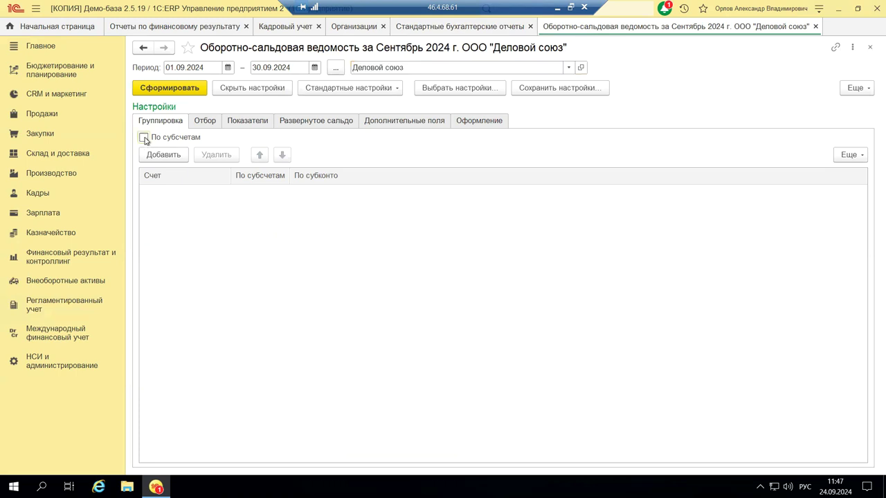
left_click(202, 125)
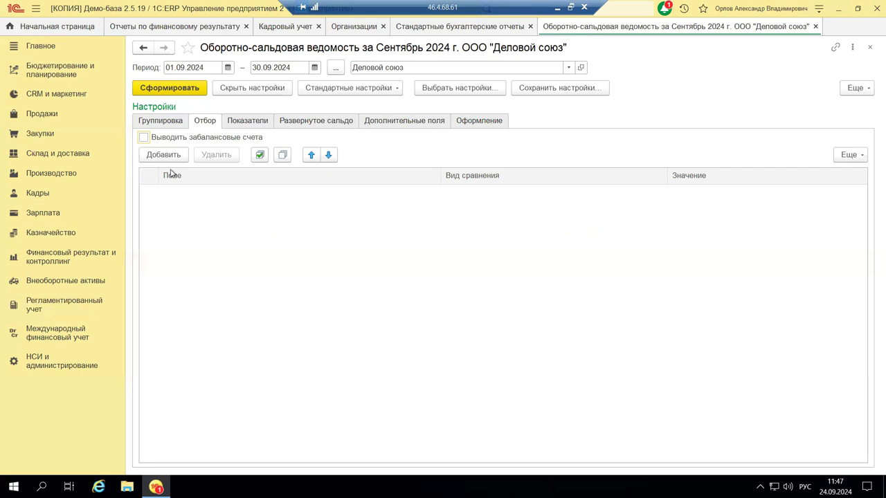
left_click(143, 139)
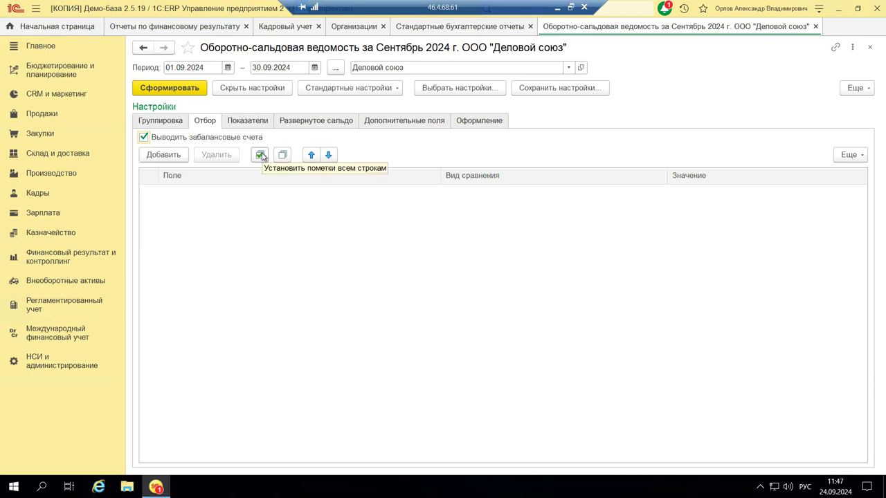
- Add the УУ (management) and НУ (tax) indicators to the report and regenerate it
left_click(233, 122)
left_click(144, 153)
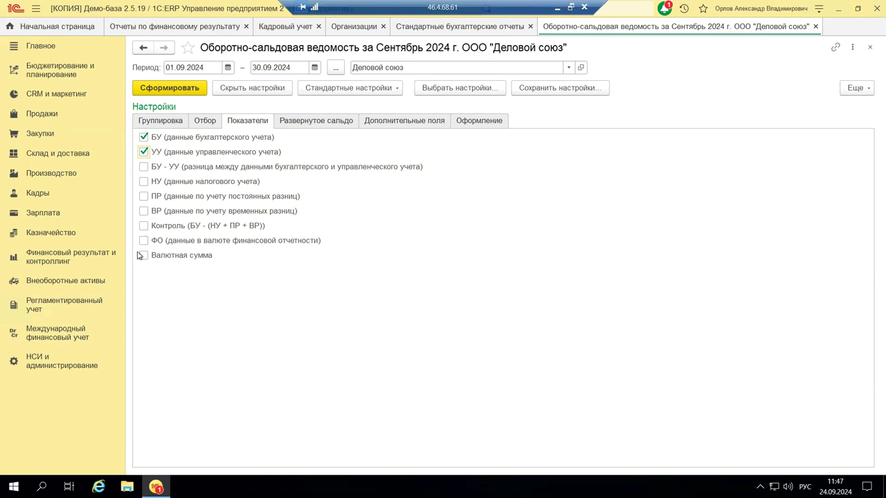
left_click(144, 183)
left_click(173, 93)
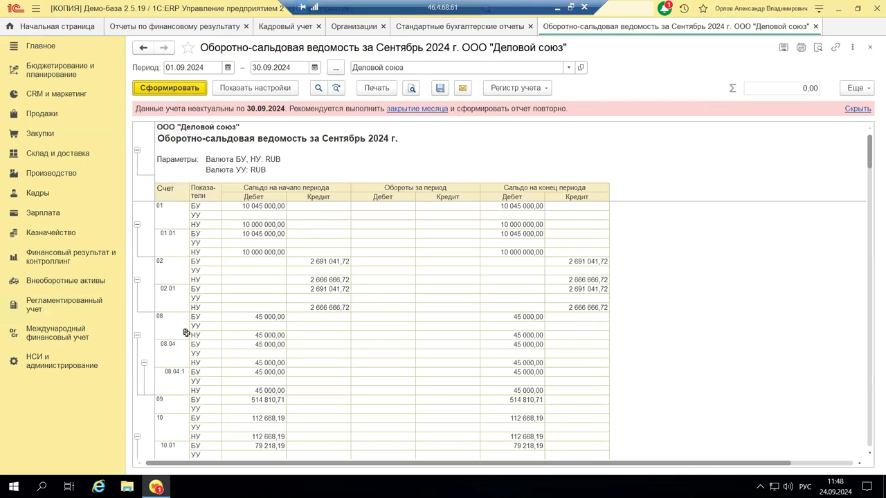
left_click(213, 206)
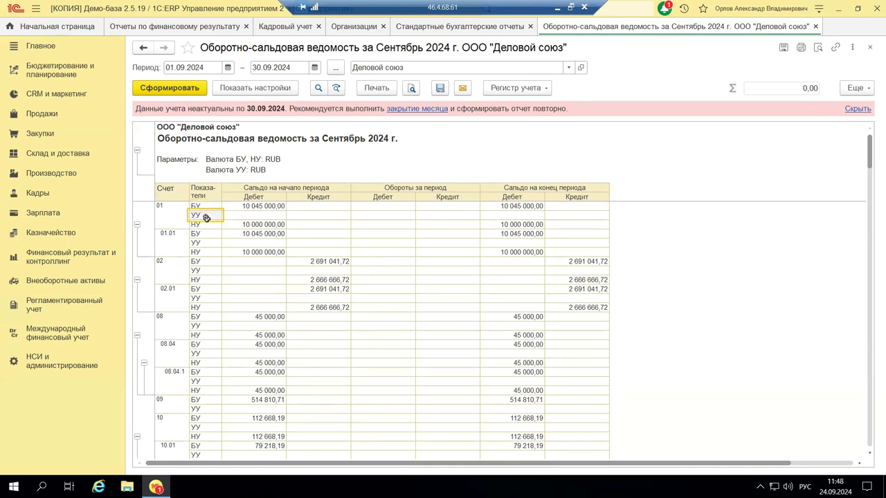
- Enable the output of account names (Выводить наименование счета) in the report's additional fields and regenerate the Оборотно-сальдовая ведомость
left_click(203, 225)
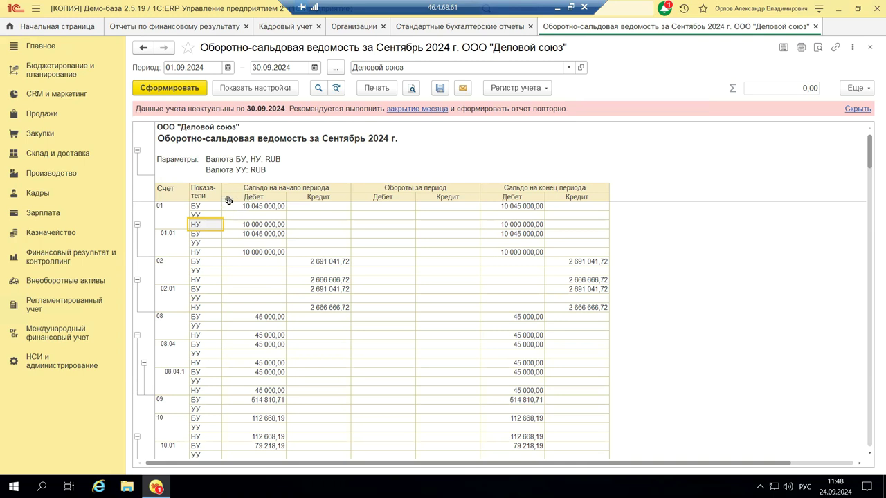
left_click(256, 88)
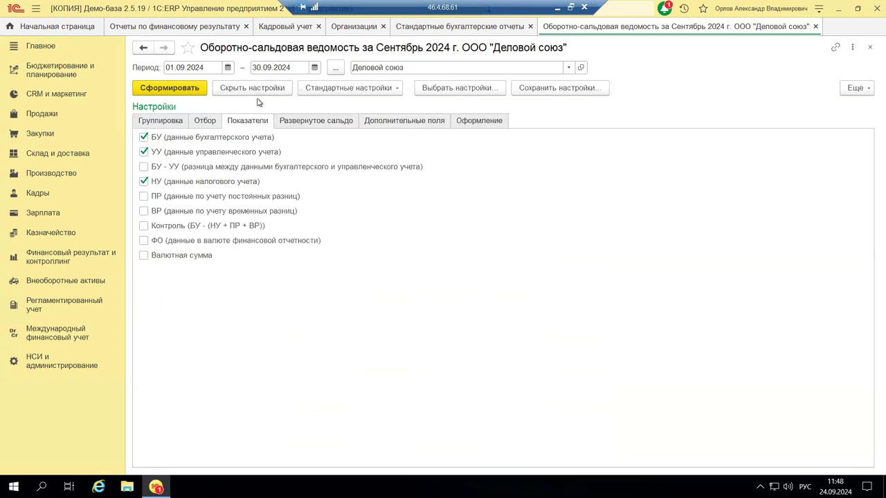
left_click(387, 122)
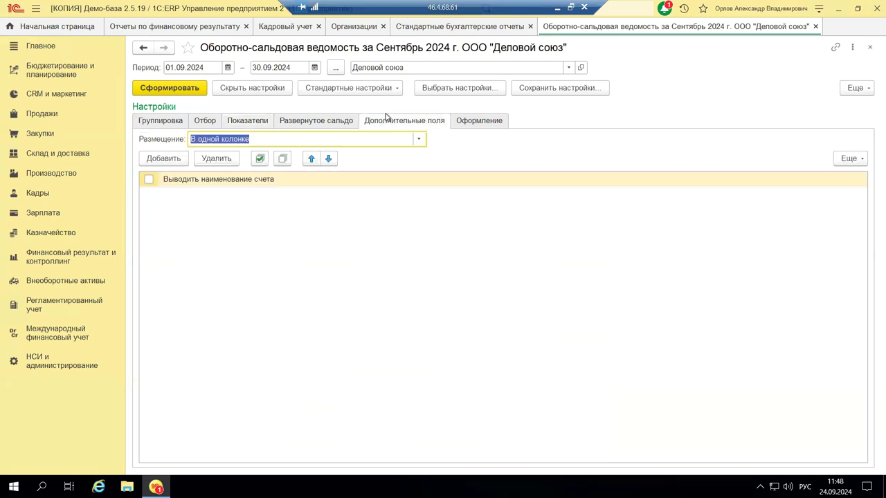
left_click(148, 180)
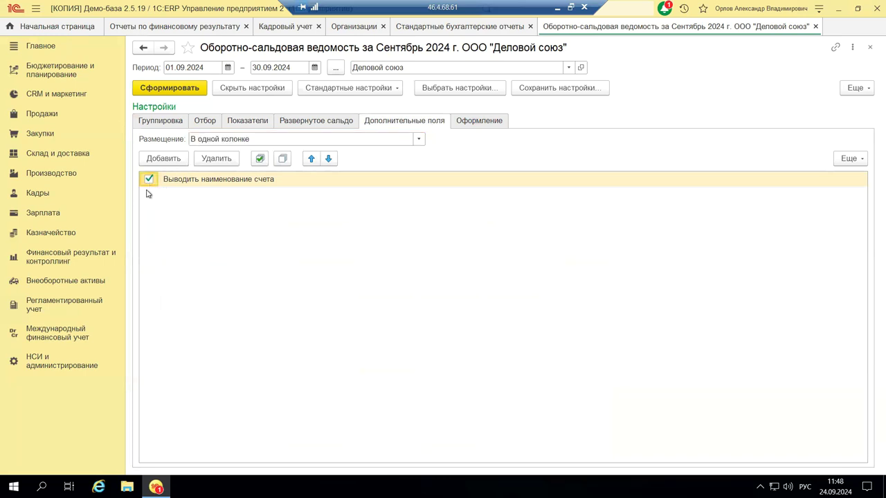
left_click(159, 90)
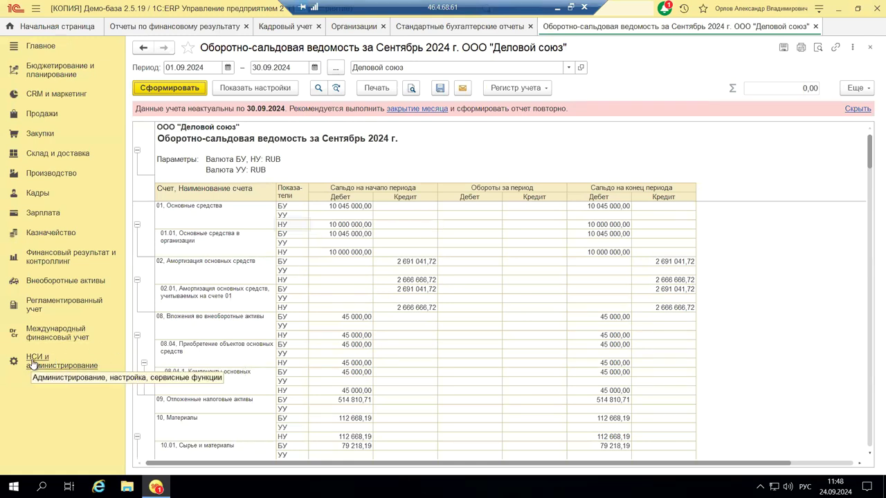
- Open the report Сверка данных оперативного и бухгалтерского учета from the Регламентированный учет section
left_click(45, 305)
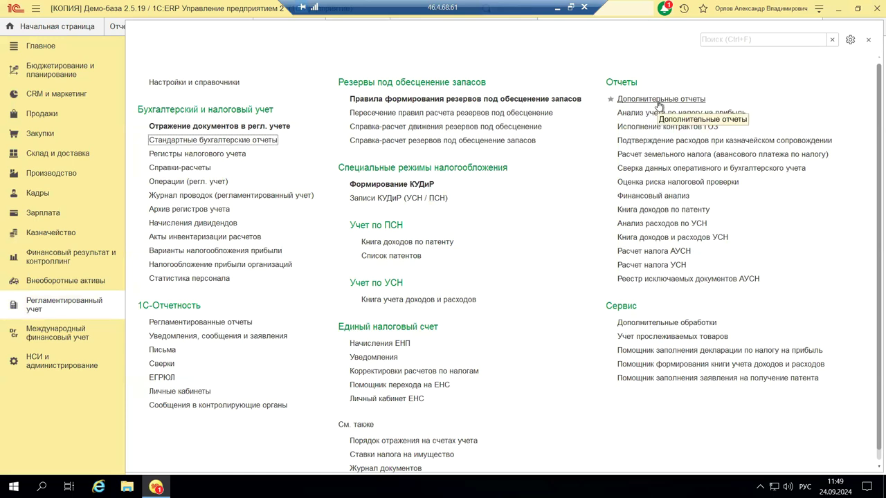
left_click(640, 170)
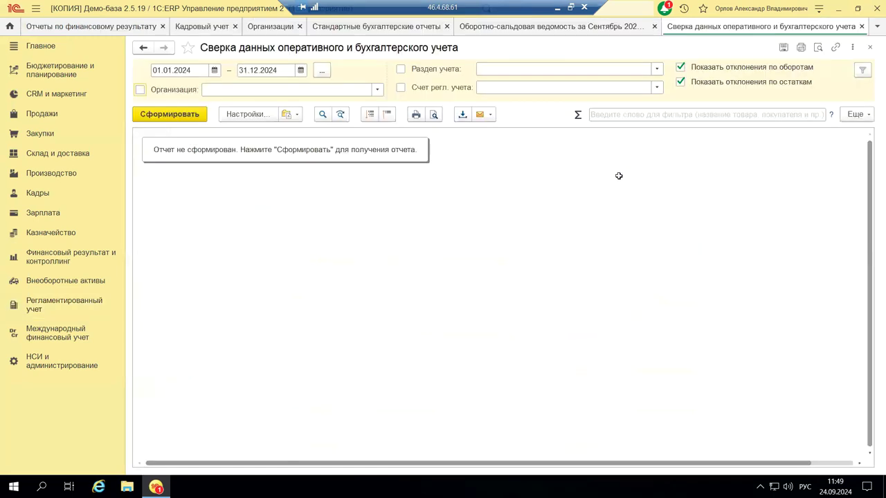
- Try the Организация, Раздел учета and Счет регл. учета filters, view the available sections and accounts, and clear the filters without choosing values
left_click(140, 90)
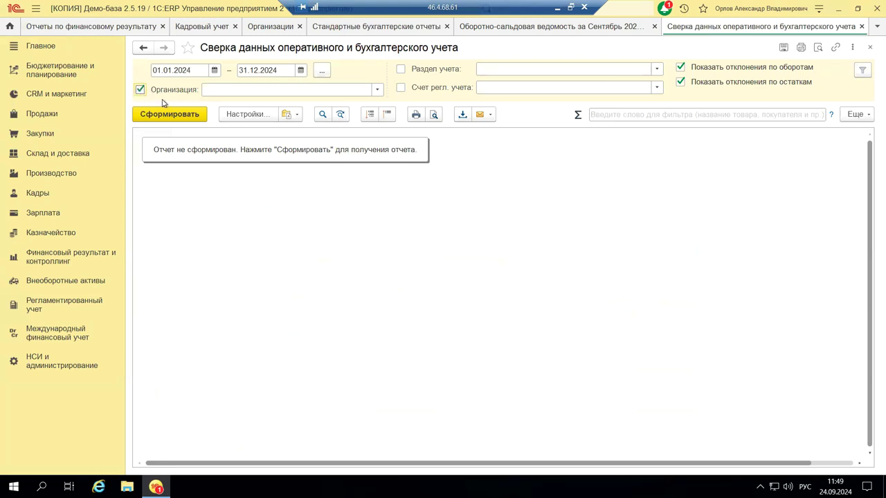
left_click(376, 90)
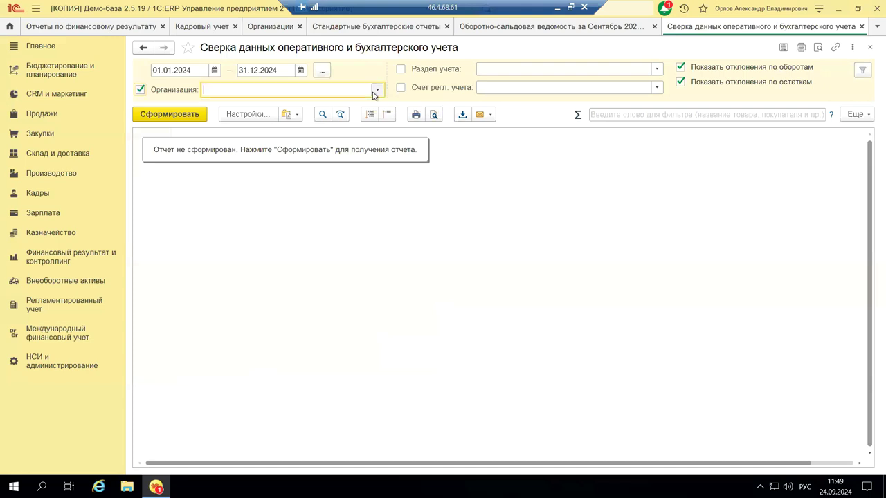
left_click(142, 94)
left_click(140, 90)
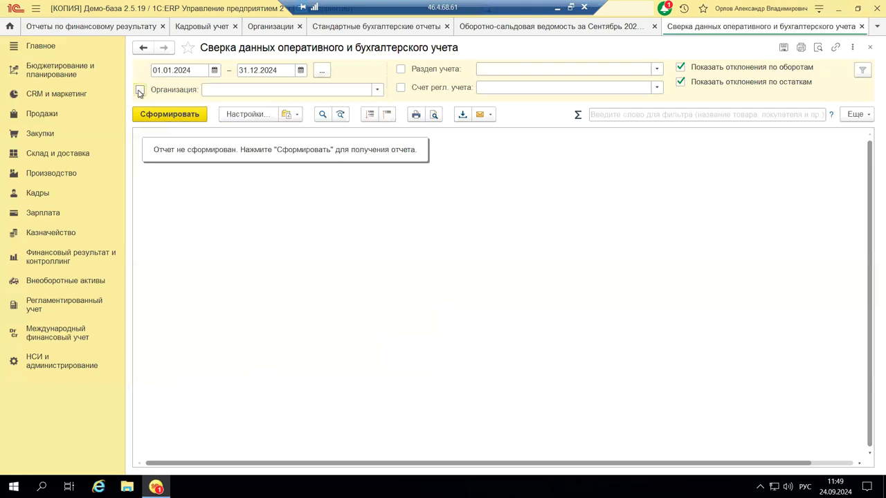
left_click(400, 70)
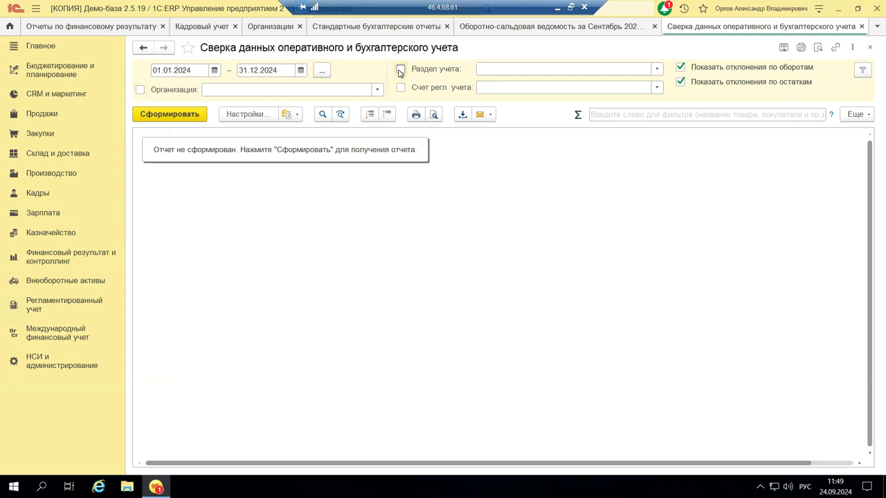
left_click(656, 68)
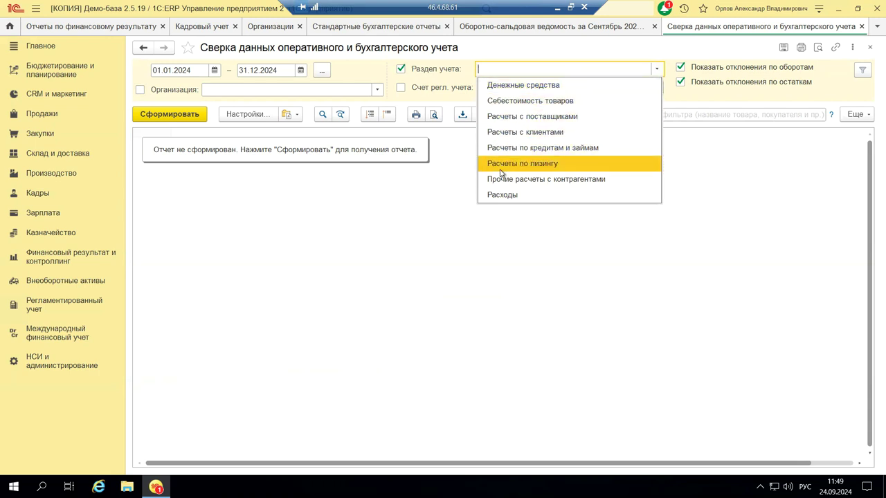
left_click(404, 90)
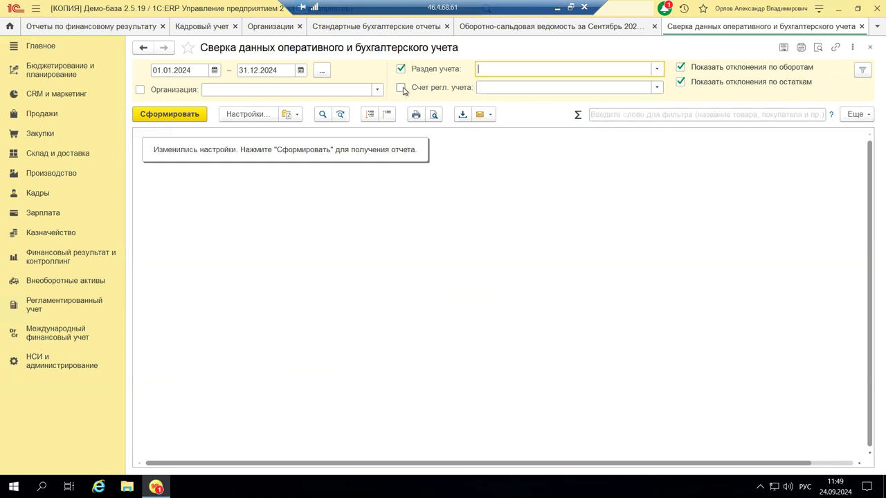
left_click(403, 89)
left_click(657, 89)
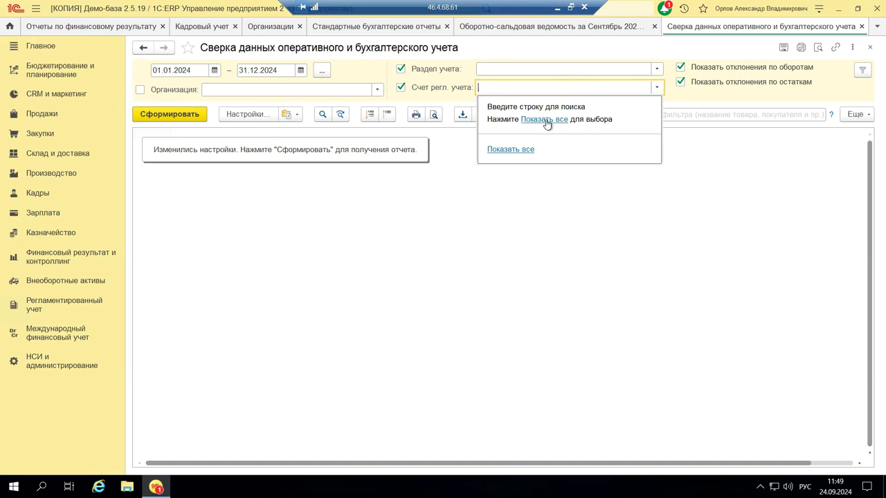
left_click(545, 120)
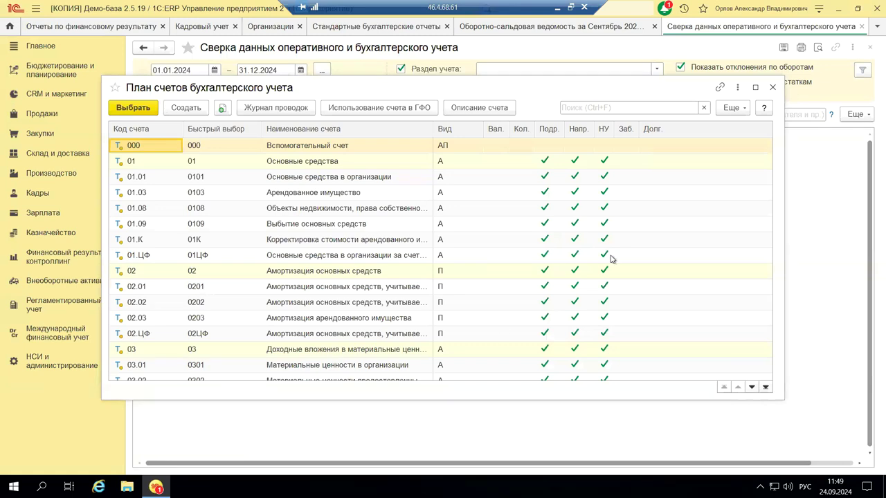
left_click(772, 88)
left_click(401, 87)
left_click(401, 70)
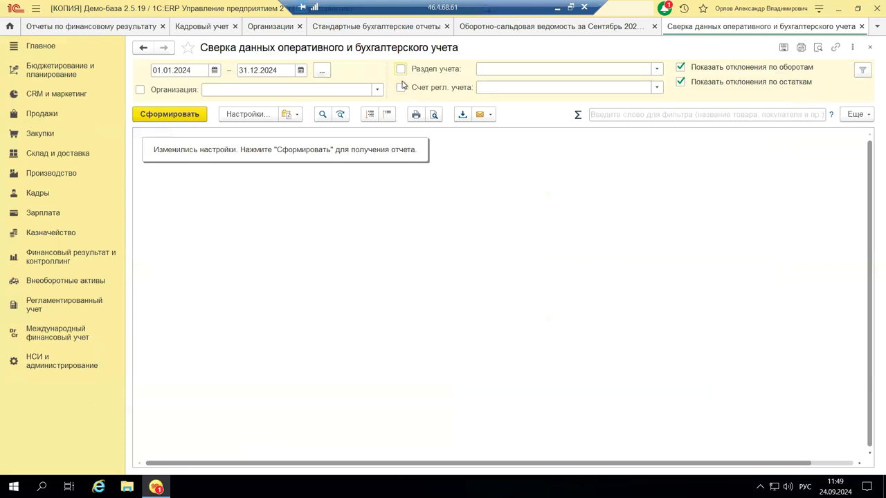
- Generate the reconciliation report without filters, examine the ОУ and БУ deviations by accounting section, and close it
left_click(152, 120)
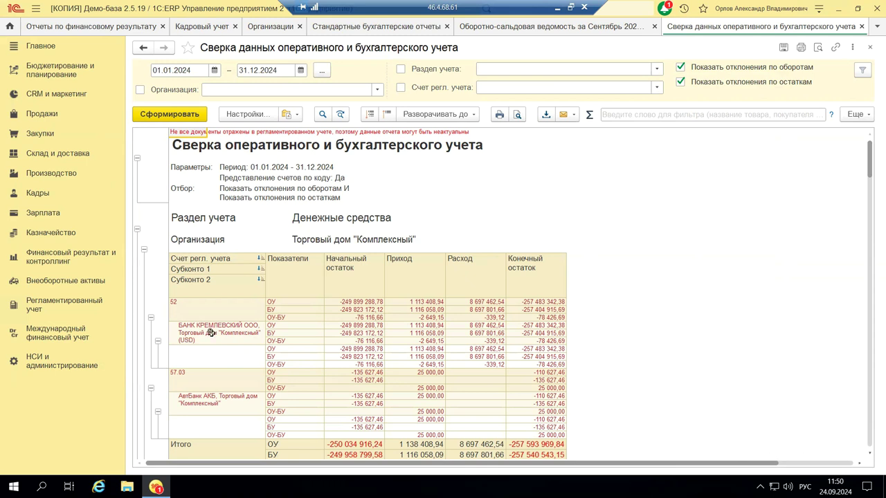
scroll(210, 332, "down", 1)
left_click(184, 342)
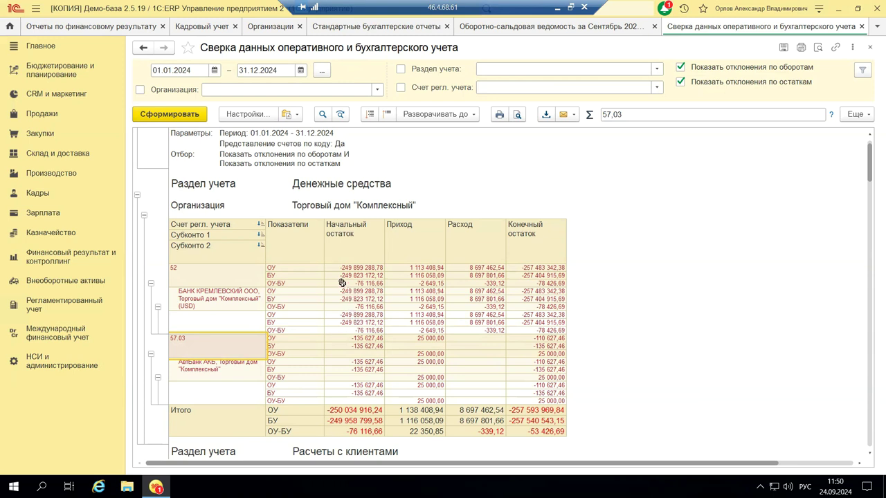
scroll(347, 342, "up", 1)
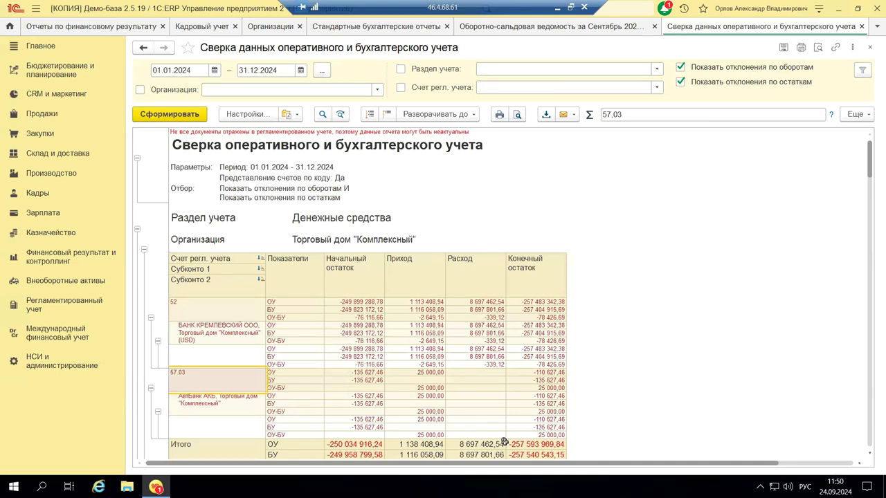
scroll(522, 445, "down", 3)
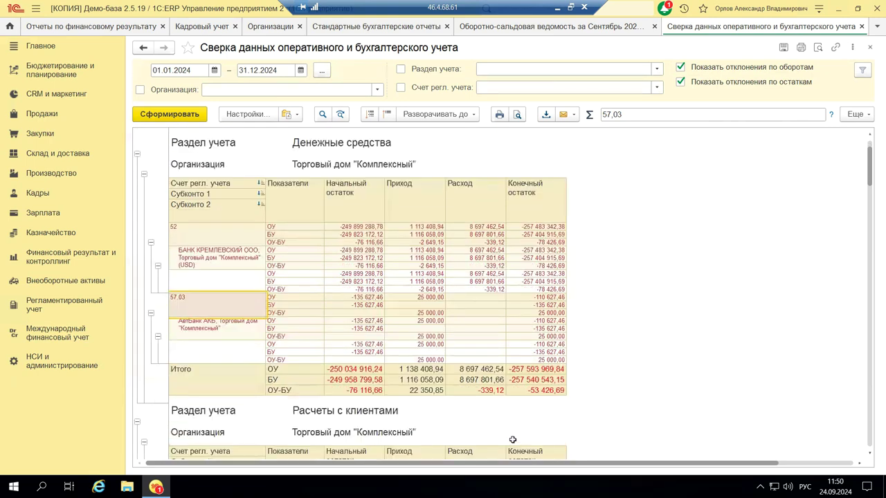
scroll(466, 429, "down", 4)
scroll(466, 430, "down", 5)
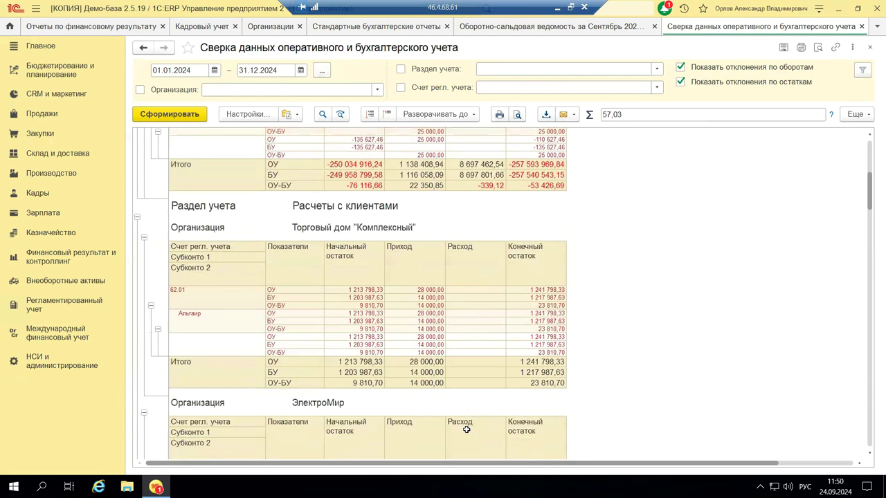
scroll(469, 430, "down", 4)
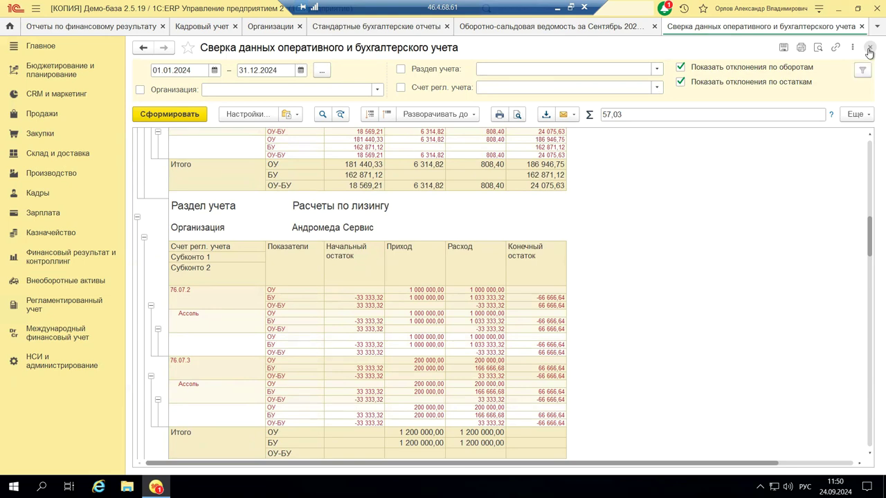
left_click(869, 48)
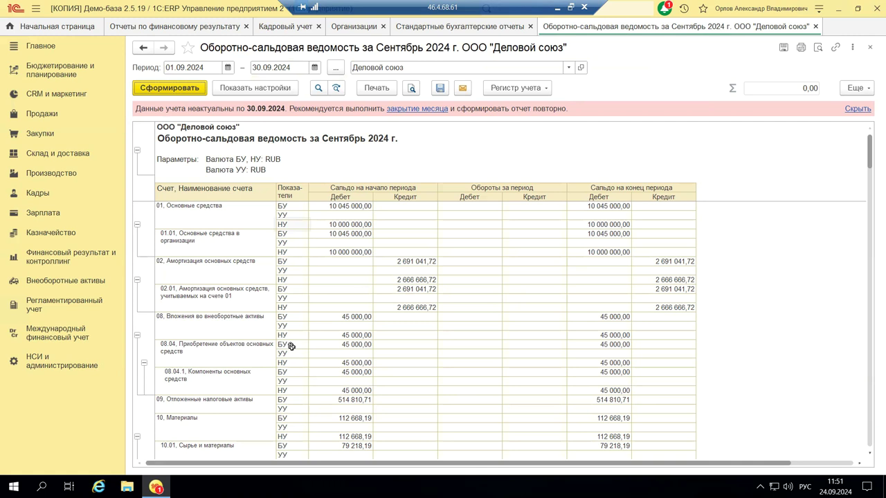
- Open Личный кабинет ЕНС from the Регламентированный учет section and select Деловой союз as the organization
left_click(42, 307)
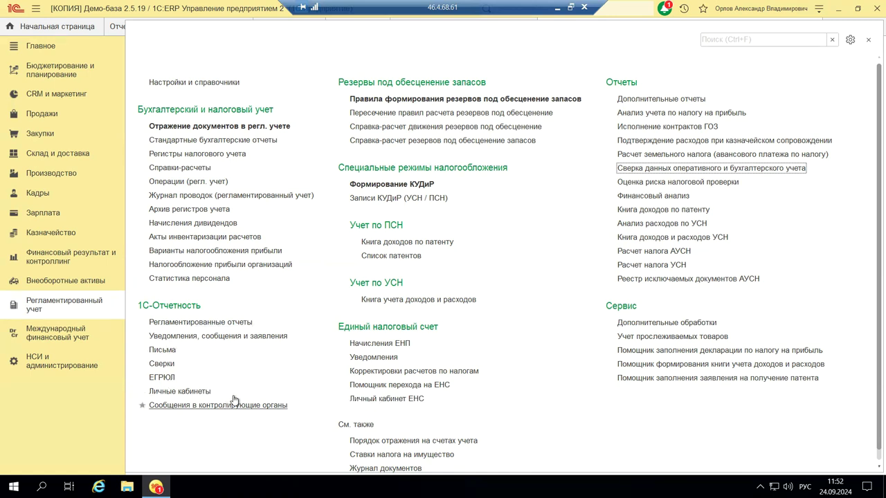
left_click(380, 399)
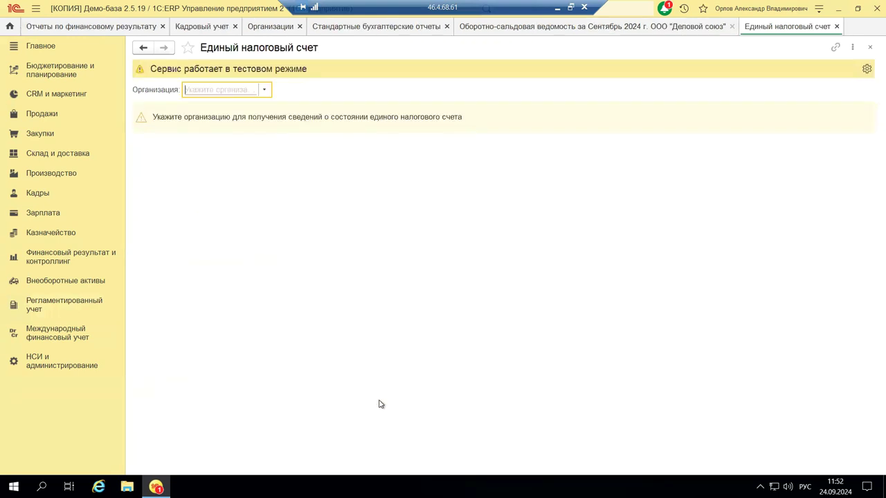
left_click(264, 90)
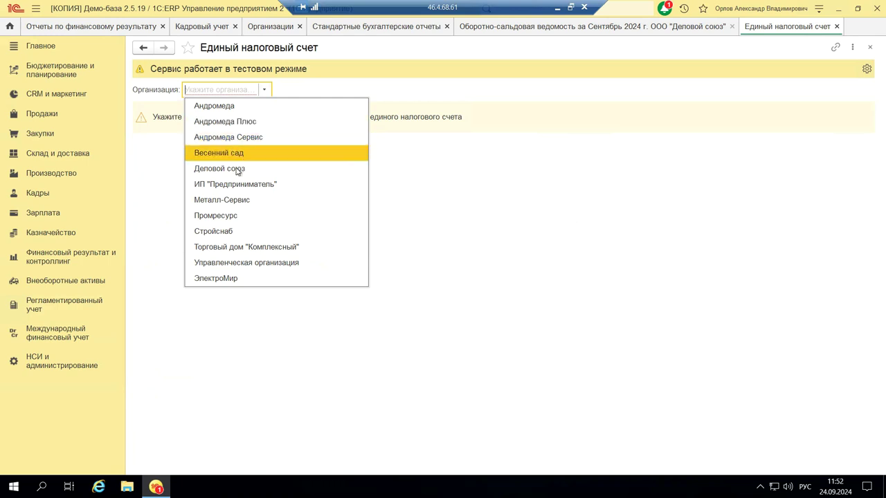
key("Escape")
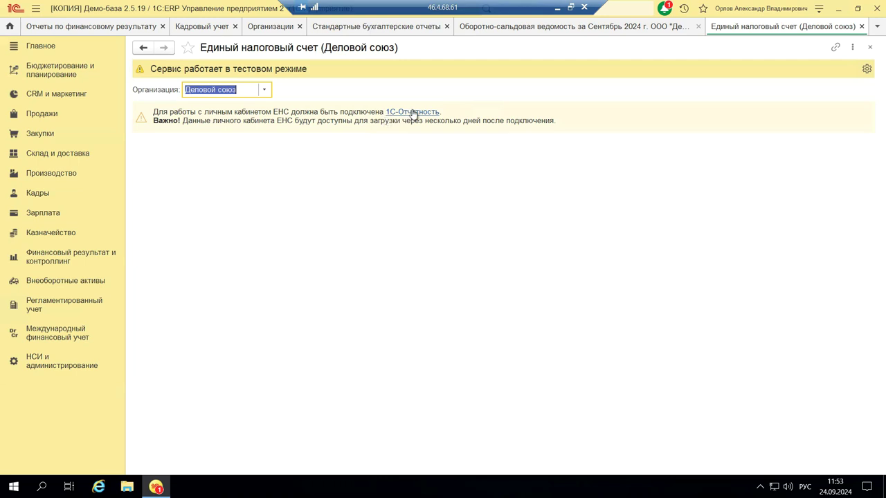
- Open Регламентированные отчеты, dismiss the internet support and 1С-Отчетность connection windows, view the report list, and close it
left_click(43, 299)
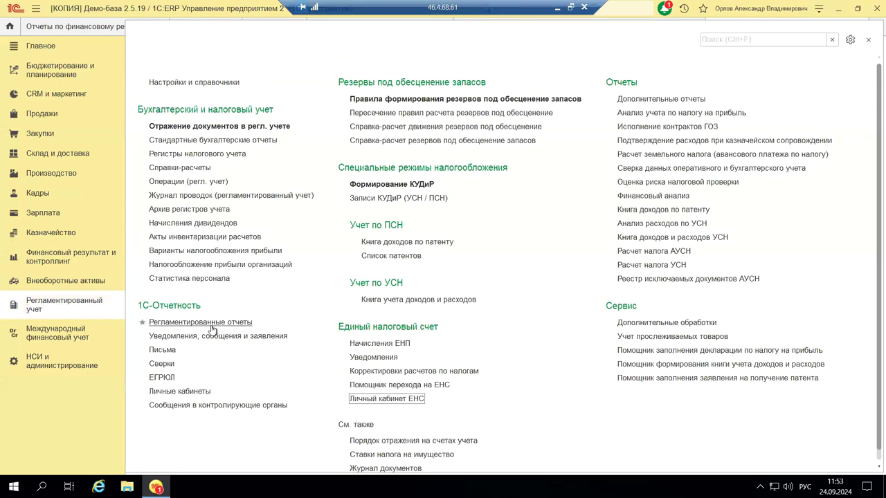
left_click(164, 323)
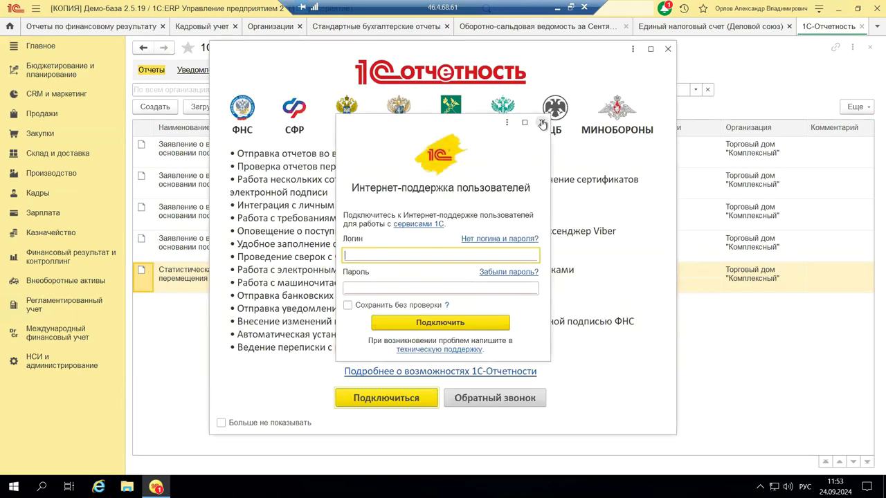
left_click(543, 123)
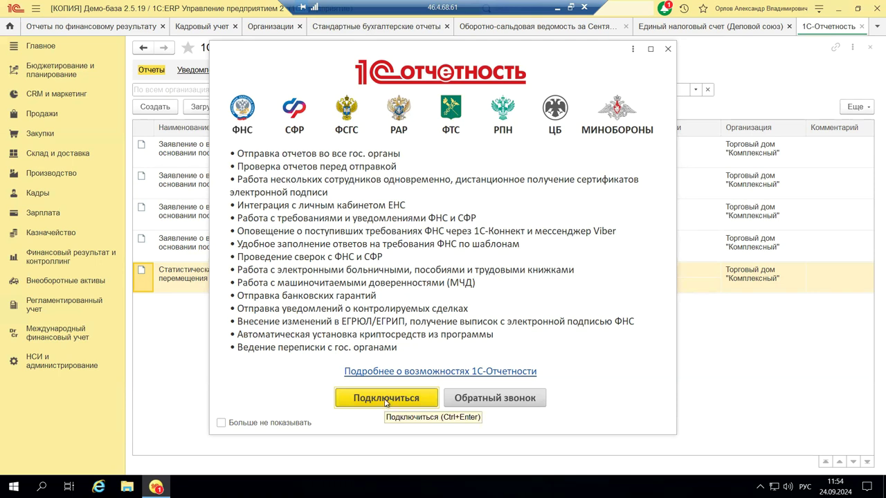
left_click(668, 49)
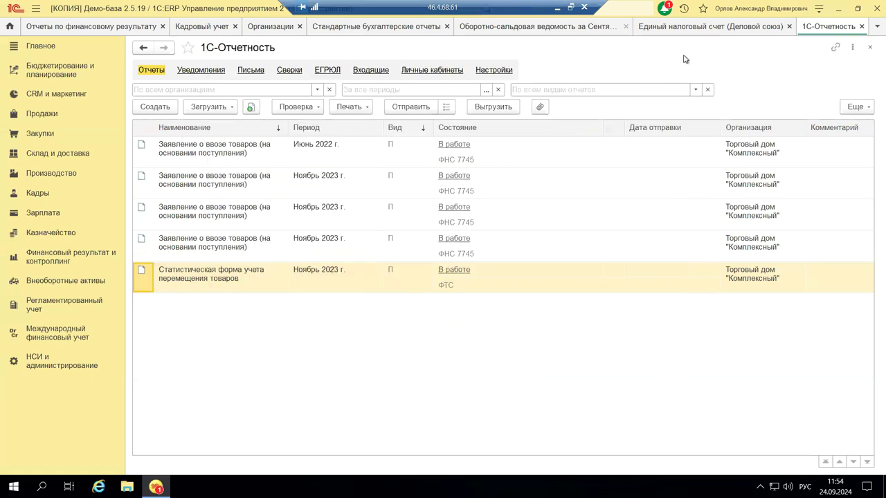
left_click(871, 48)
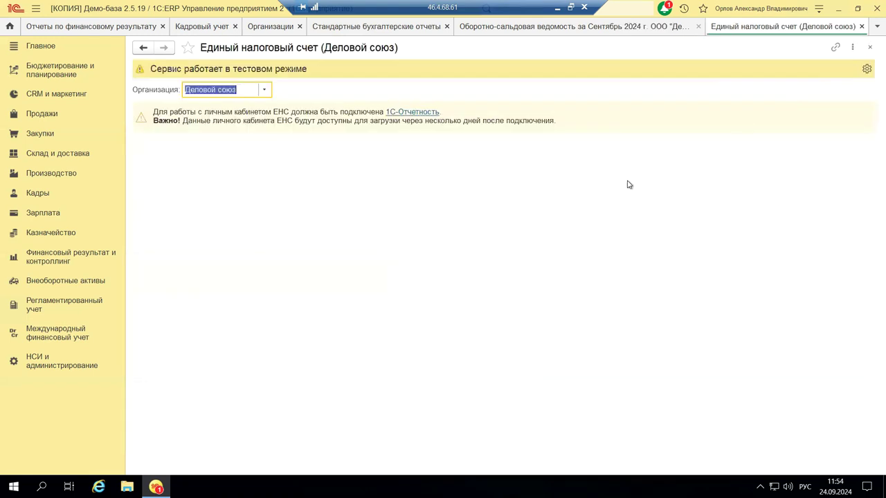
- Start connecting 1С-Отчетность from the ЕНС account, acknowledge the component installation, and try using an existing certificate stored На токене
left_click(403, 114)
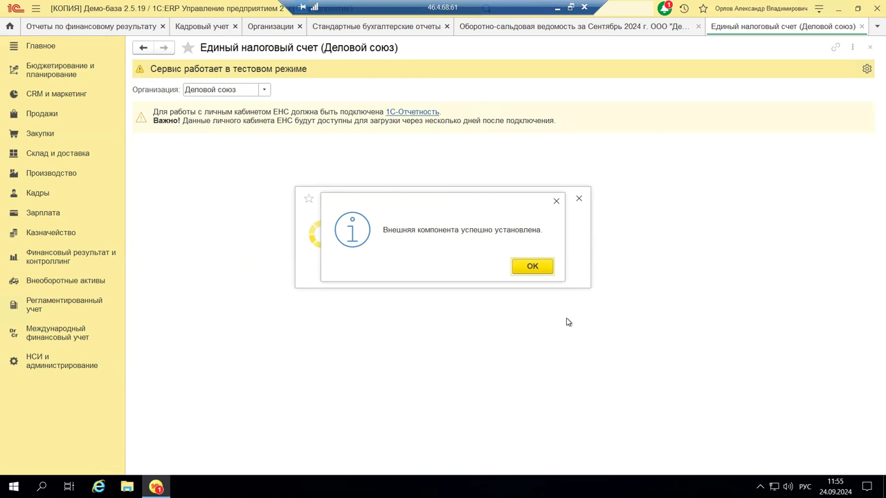
left_click(535, 268)
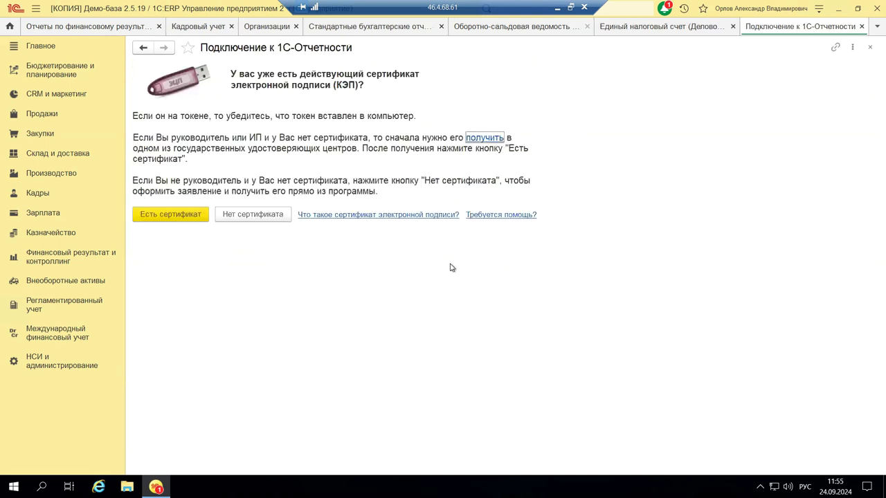
left_click(165, 218)
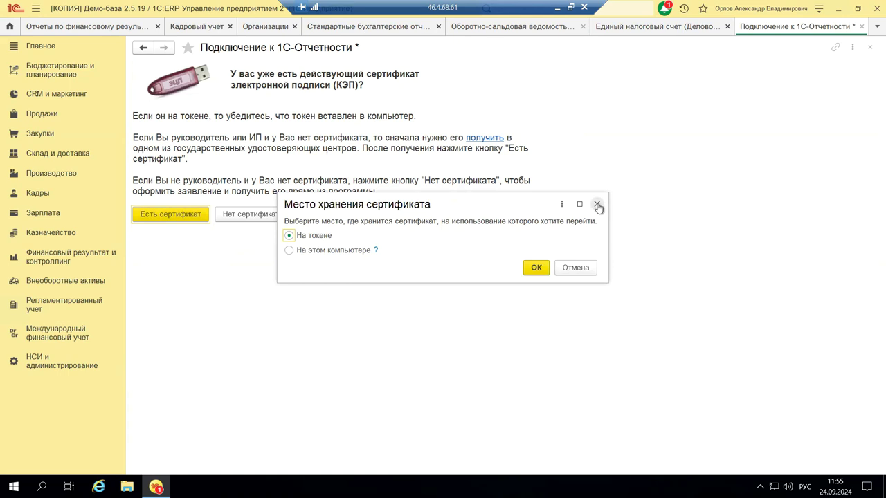
left_click(533, 273)
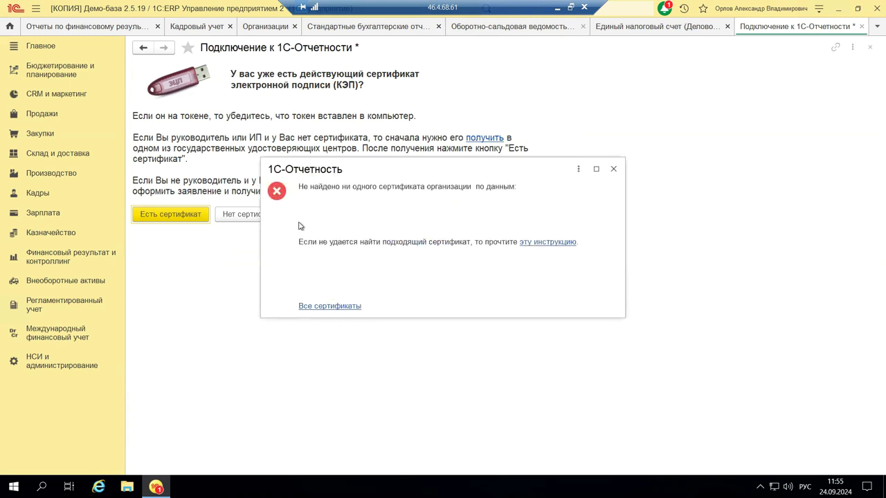
left_click(612, 170)
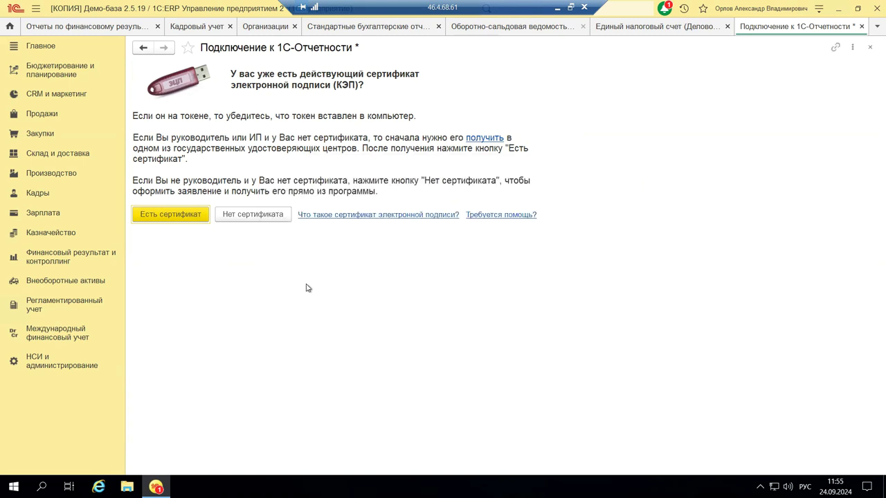
- Continue the connection without a certificate to the application form, view the 1С-Отчетность license tariffs on the website, and close the site
left_click(243, 220)
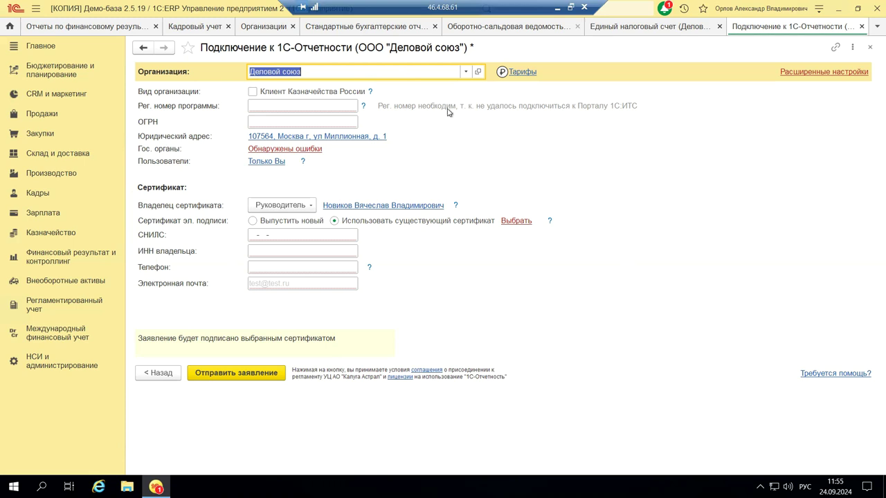
left_click(518, 73)
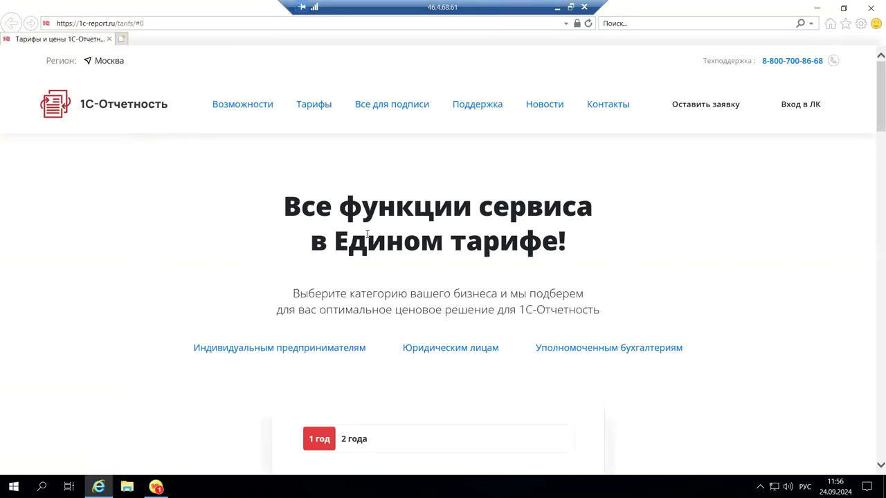
scroll(367, 234, "down", 5)
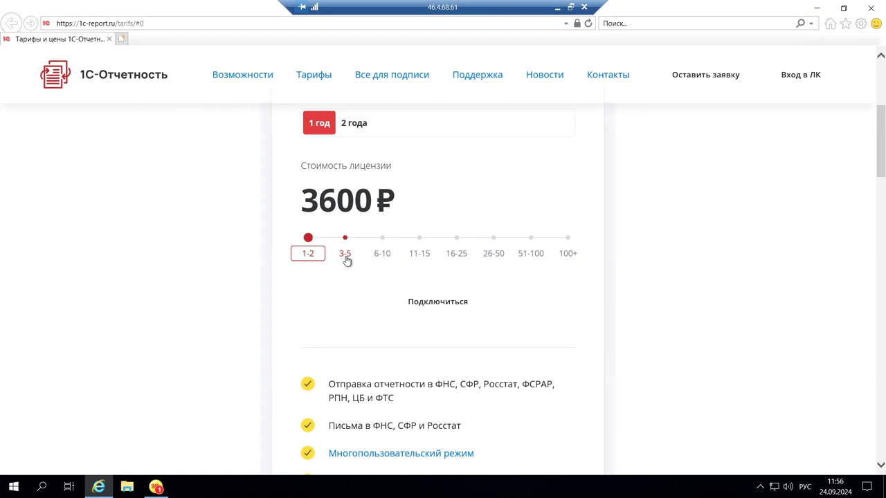
left_click(870, 9)
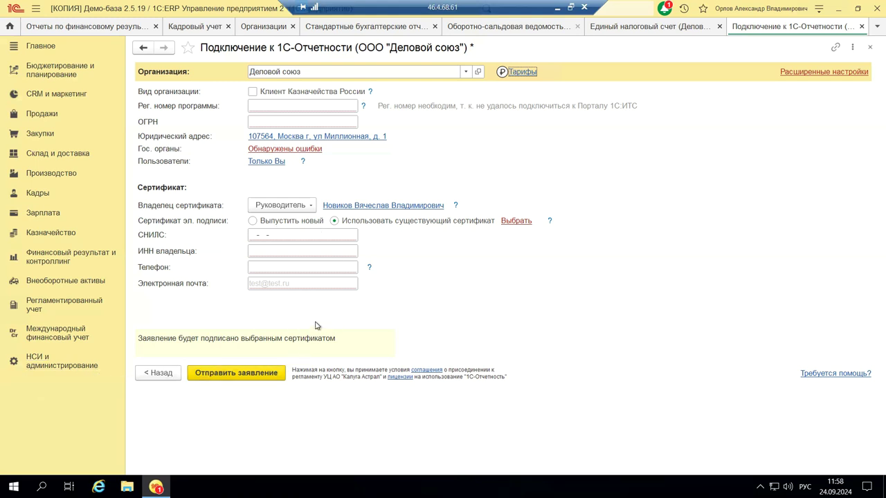
- Close the 1С-Отчетность connection application without saving changes and close the Единый налоговый счет page
left_click(869, 47)
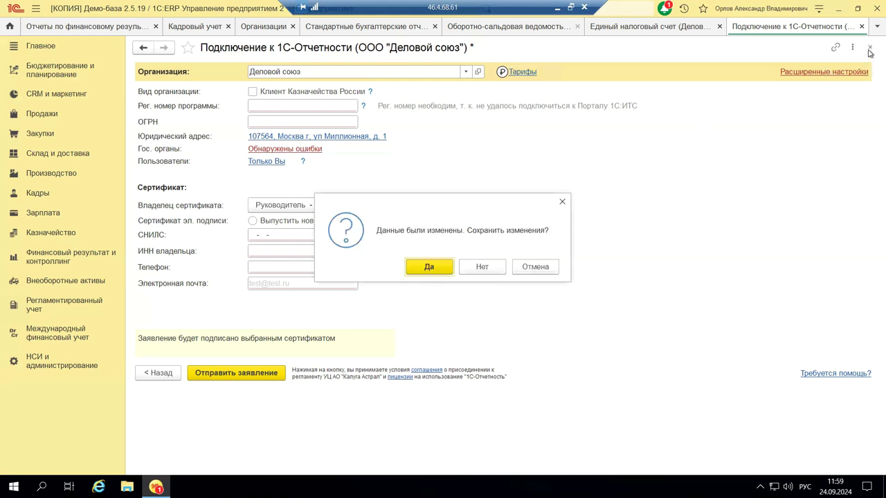
left_click(473, 274)
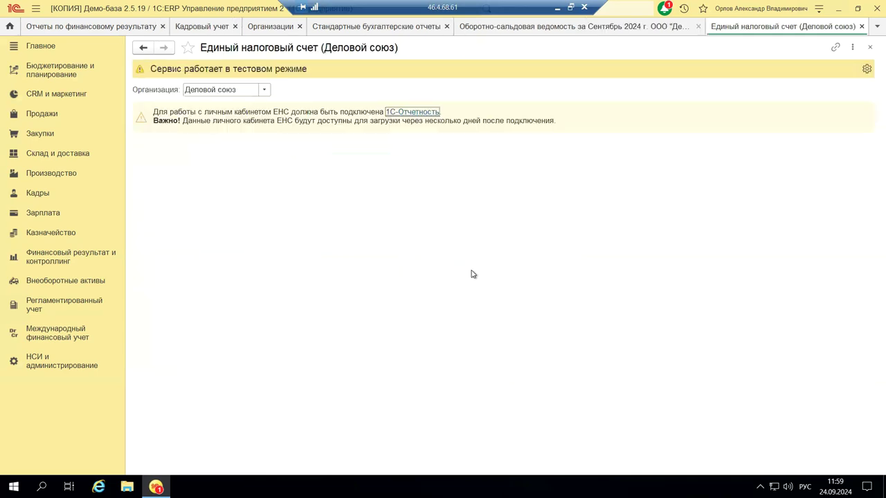
left_click(870, 47)
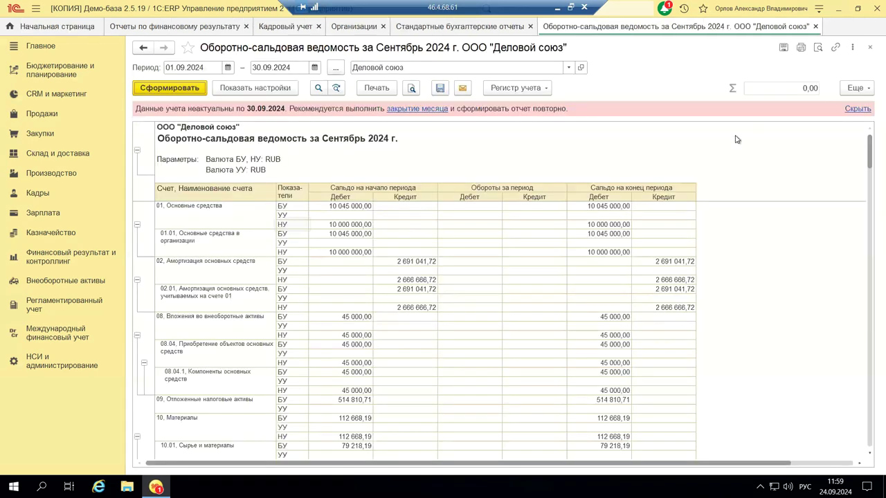